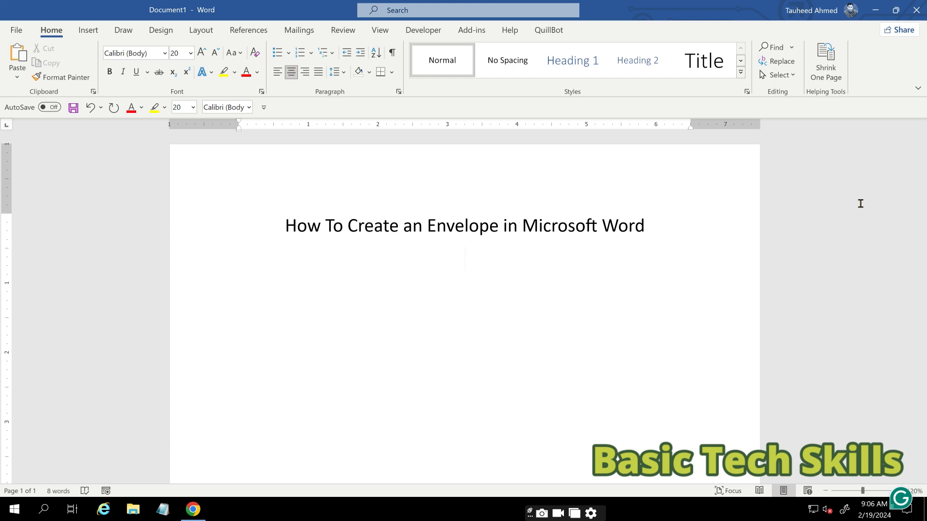
Open the envelope setup and paste the recipient's contact details as the delivery address
click(299, 31)
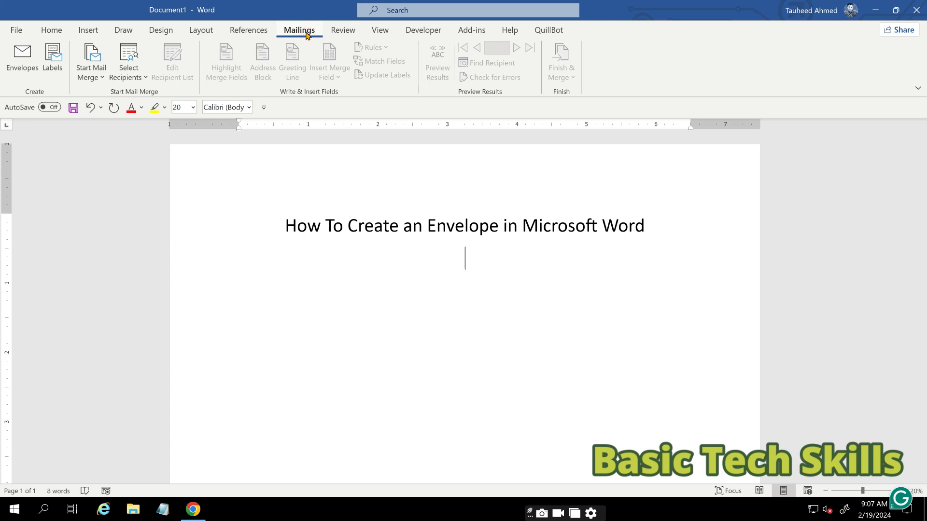
click(23, 61)
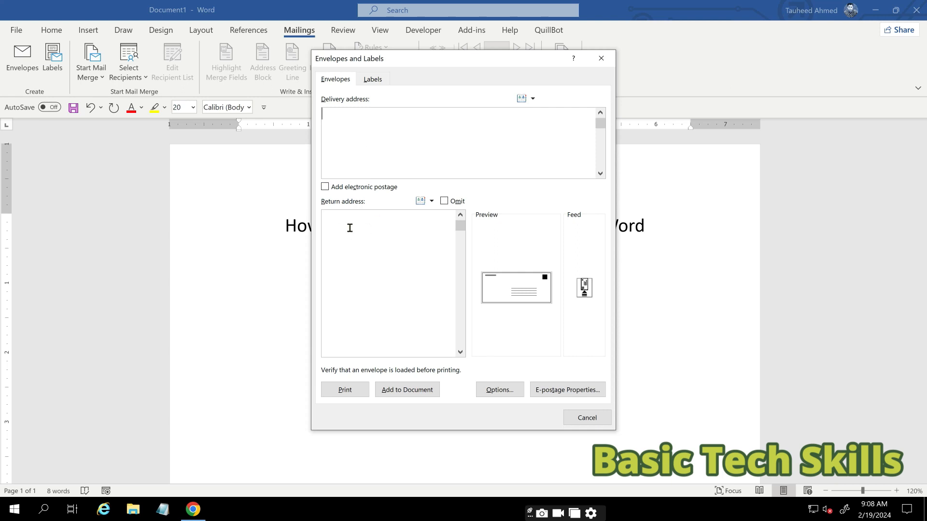
click(338, 121)
drag(484, 60, 377, 60)
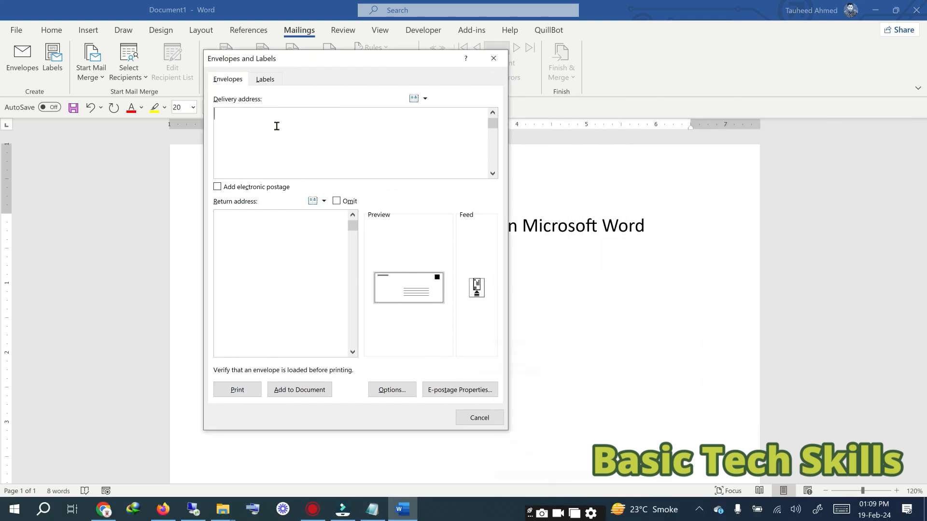
click(276, 126)
key(ctrl+v)
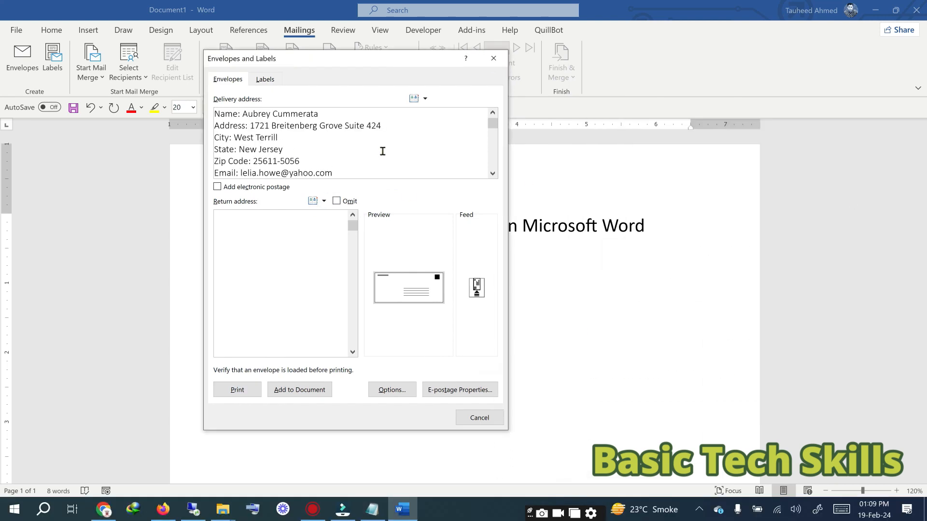
click(492, 114)
Paste the sender's contact details as the return address, and cancel the envelope setup
click(240, 232)
click(267, 253)
key(ctrl+v)
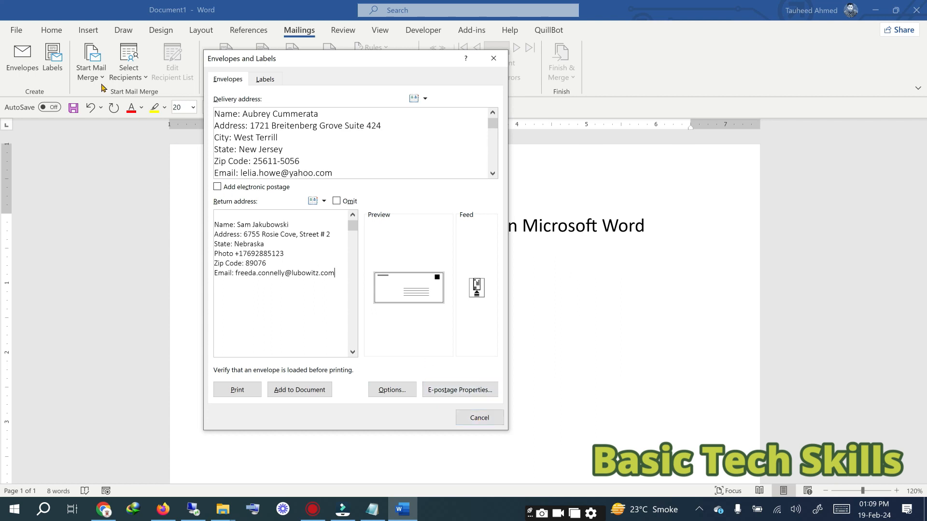
click(478, 418)
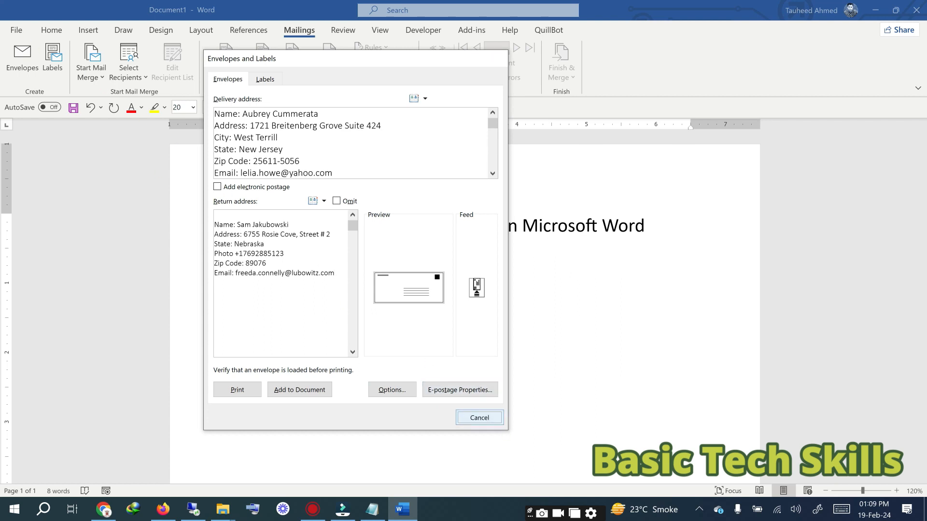
Set the default mailing address in the advanced Word options to the sender's copied contact details
click(19, 30)
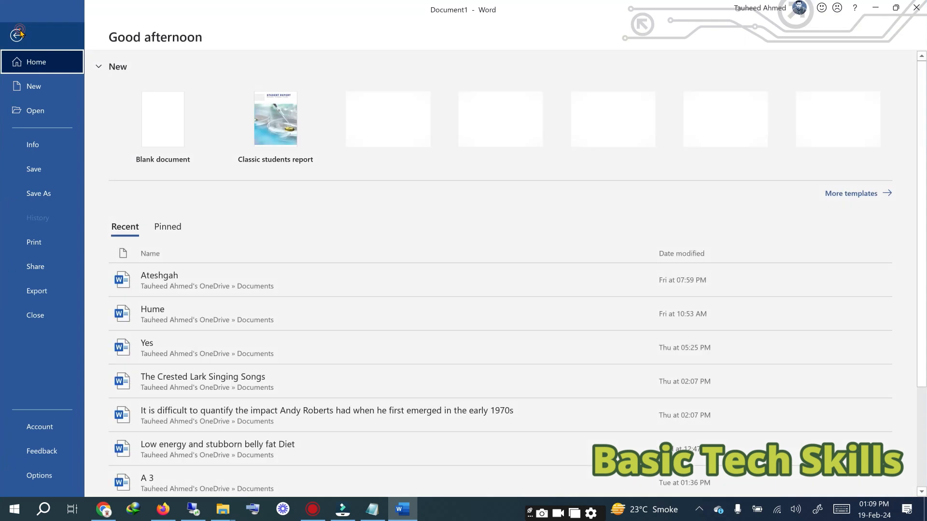
click(49, 478)
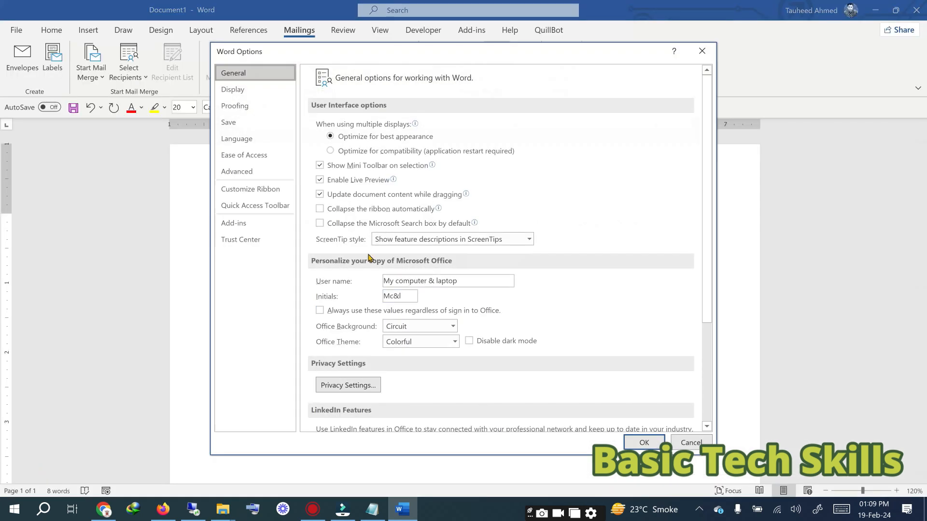
click(249, 174)
scroll(657, 204, down, 1)
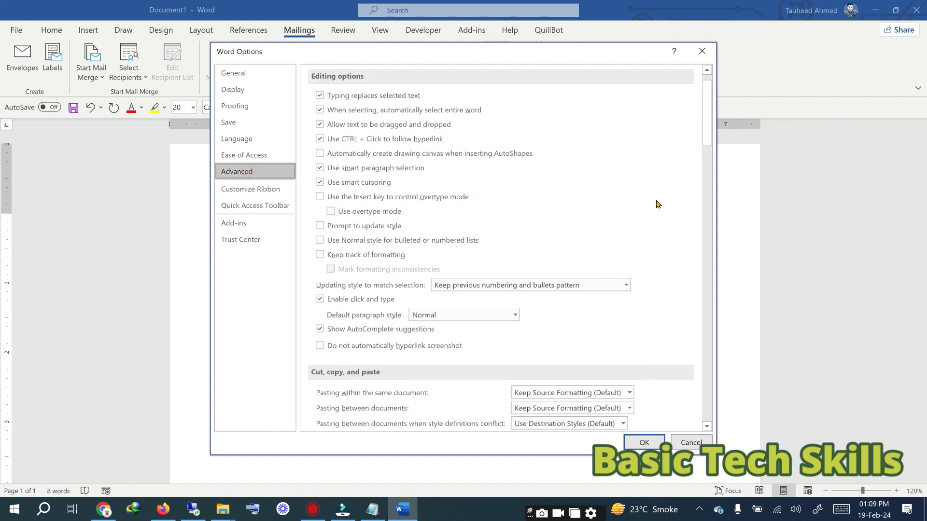
scroll(657, 204, down, 2)
drag(707, 128, 707, 344)
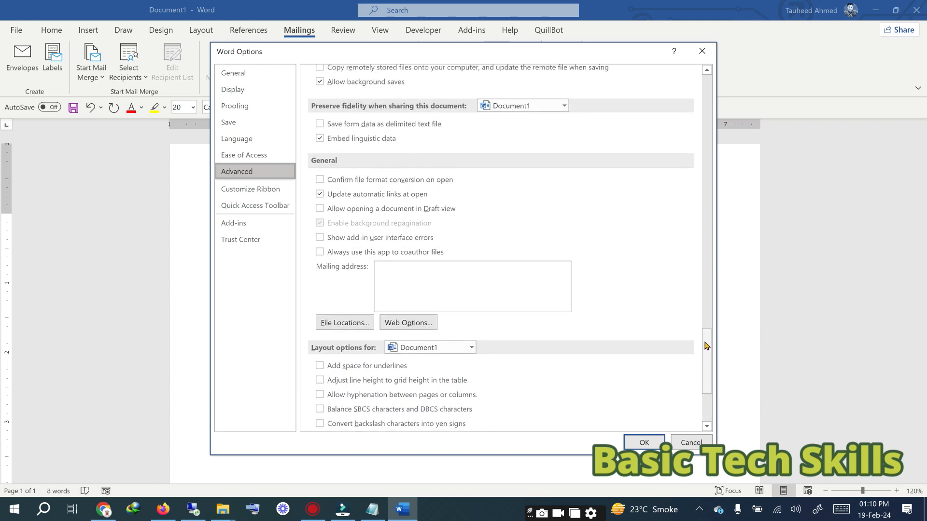
click(390, 278)
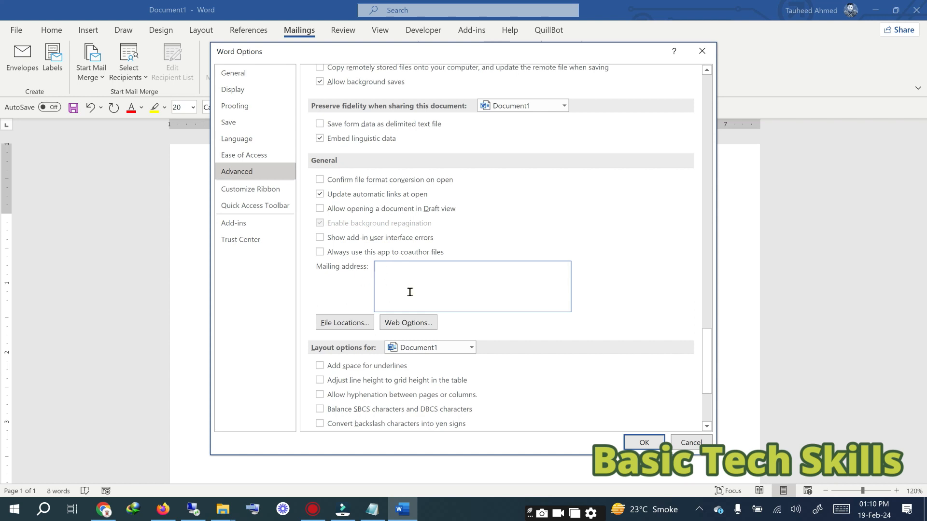
key(ctrl+v)
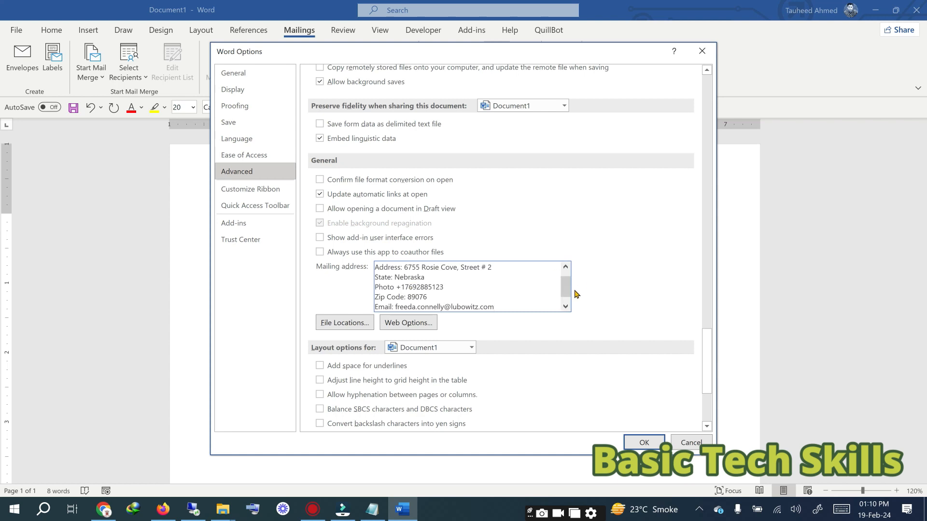
click(565, 306)
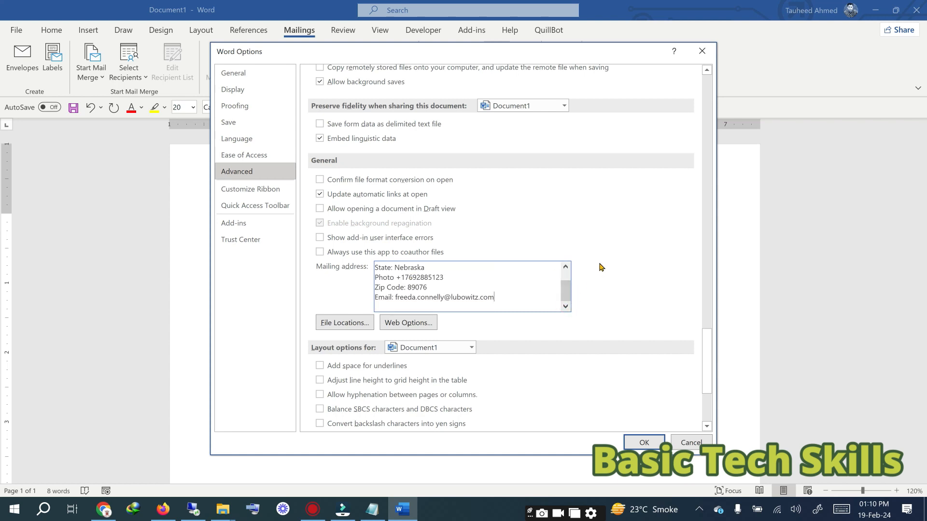
click(642, 443)
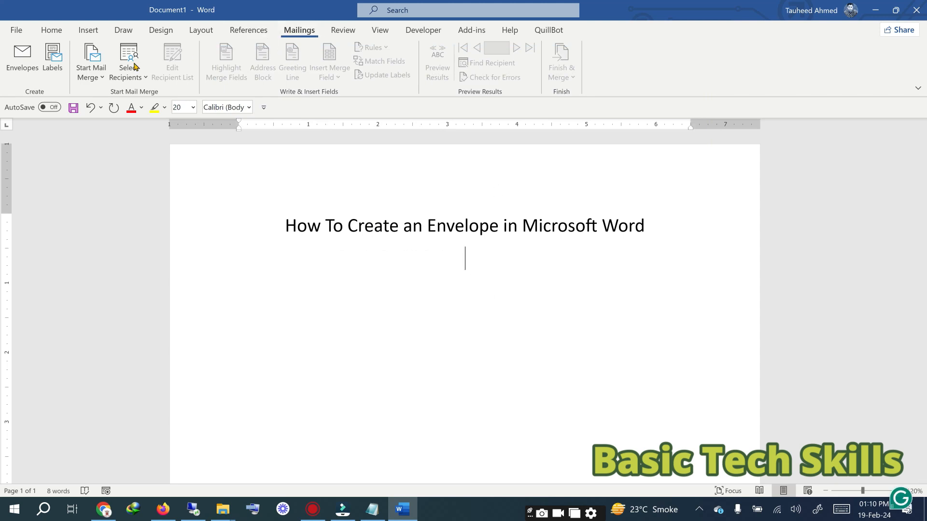
Start a new envelope and fill its delivery address with the recipient's contact details from Notepad
click(14, 66)
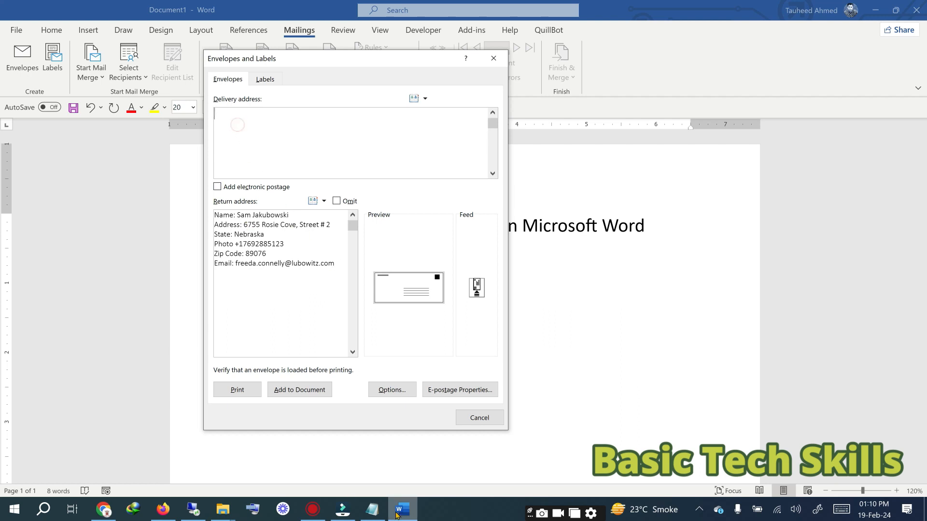
click(381, 516)
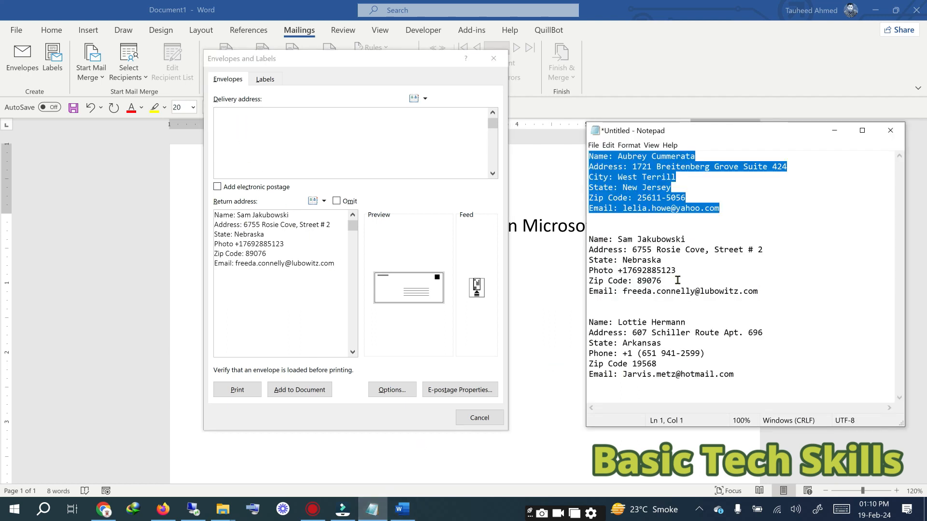
click(295, 133)
click(297, 136)
key(ctrl+v)
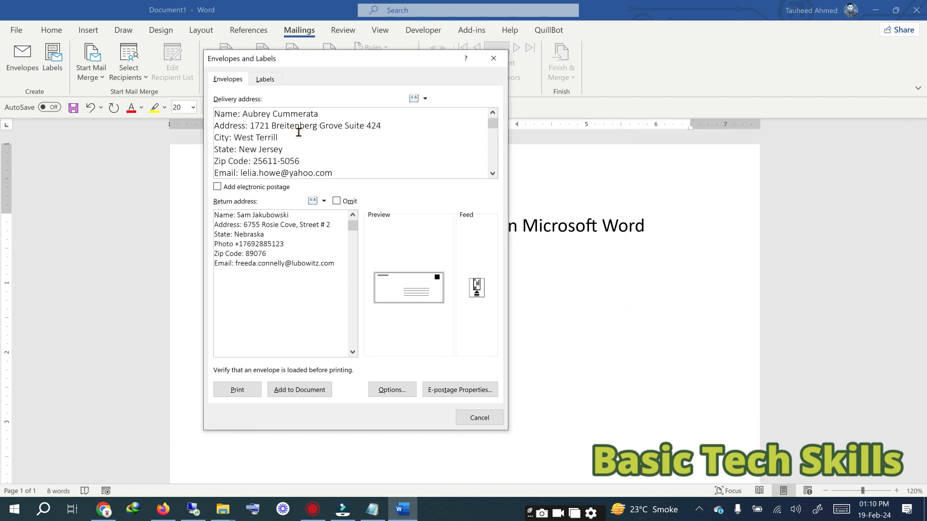
click(492, 173)
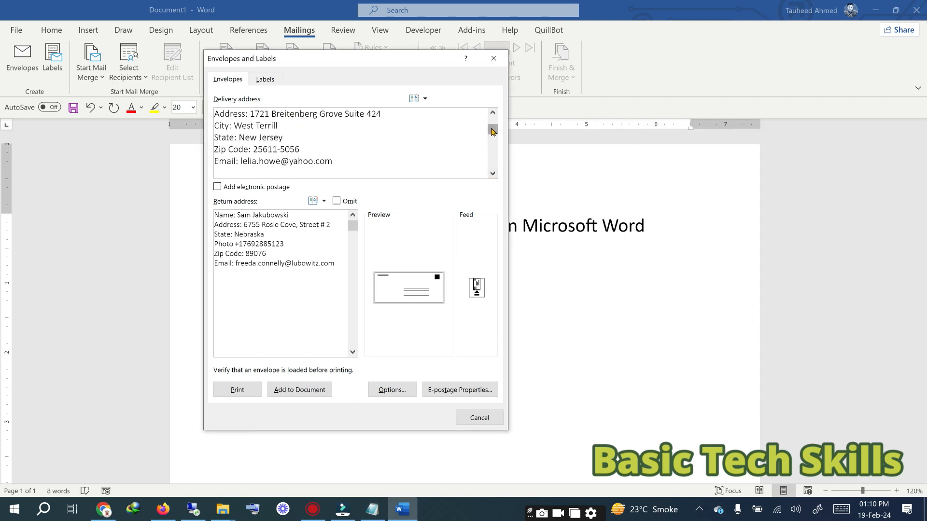
click(493, 113)
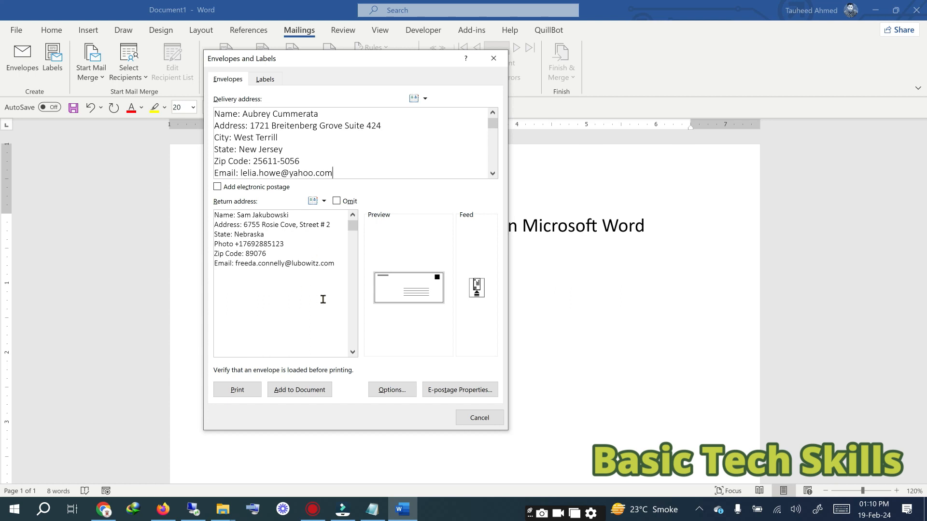
In the envelope options, choose the envelope size Size 10 (4 1/8 x 9 1/2 in)
click(392, 393)
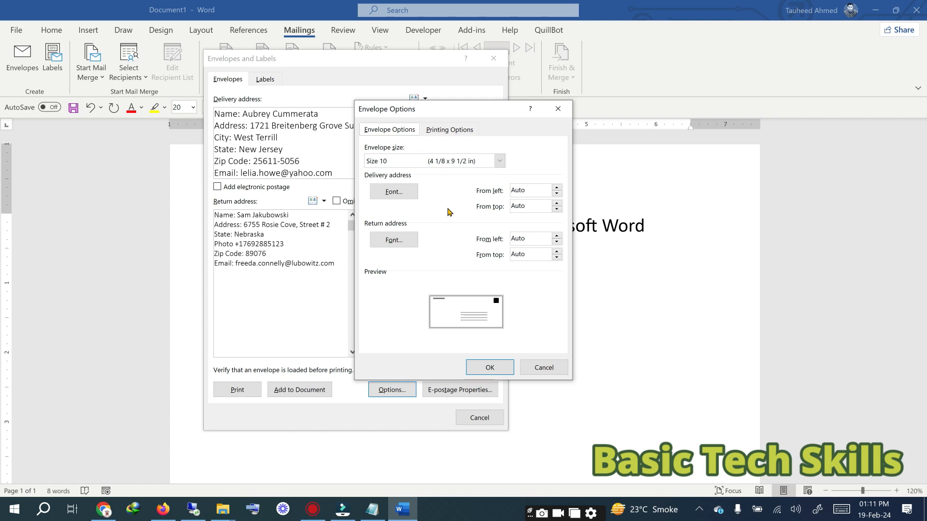
click(500, 161)
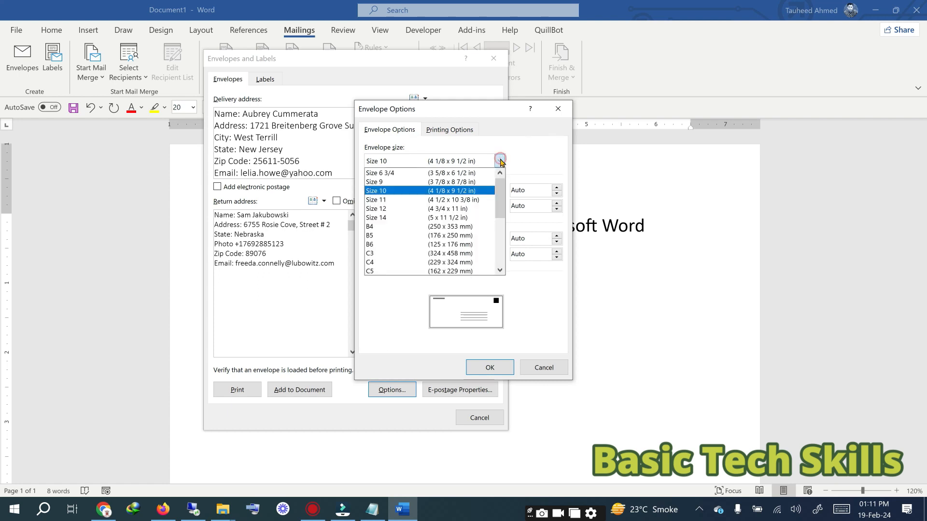
click(397, 191)
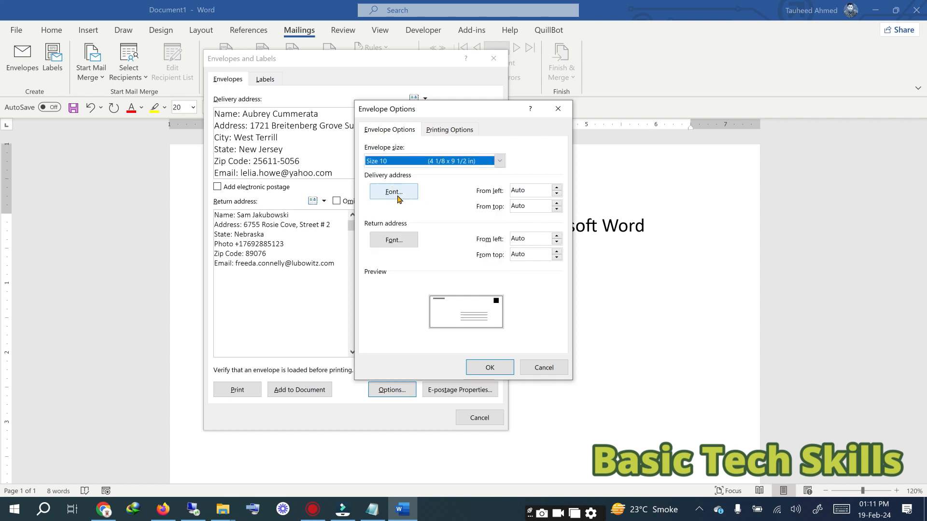
Try moving the delivery address to 2.4" from the left and about 2" from the top of the envelope
click(557, 188)
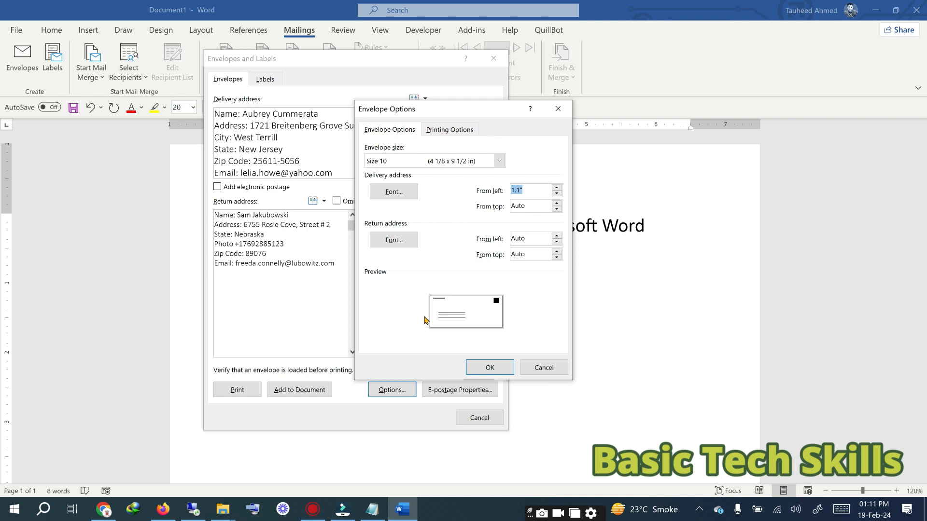
click(558, 188)
click(557, 188)
click(557, 188)
click(557, 188)
click(557, 189)
click(557, 189)
click(556, 204)
click(556, 204)
click(556, 204)
click(556, 204)
click(556, 204)
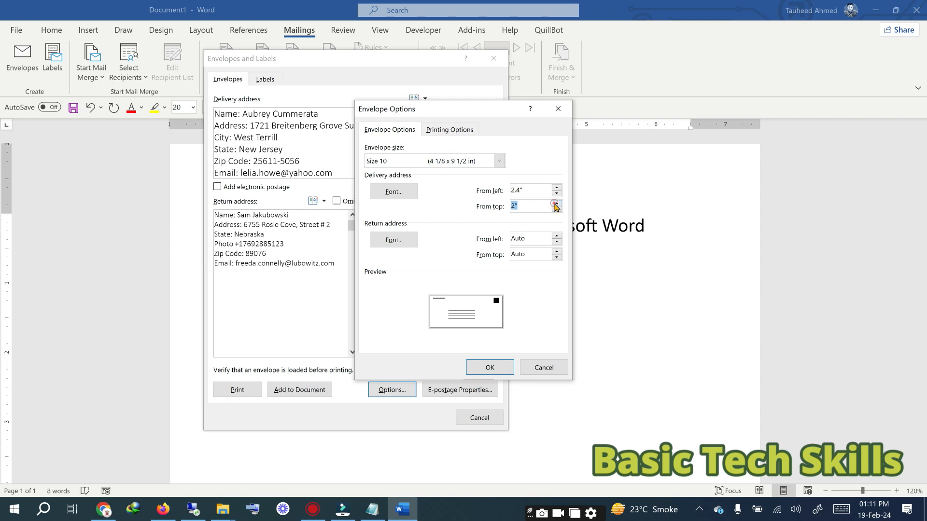
click(556, 203)
Reset the delivery address's top and left distances to Auto
click(557, 209)
click(557, 209)
click(557, 209)
click(557, 209)
click(558, 209)
click(557, 209)
click(557, 194)
click(557, 193)
click(557, 193)
click(557, 193)
click(557, 194)
click(561, 193)
click(560, 193)
click(560, 193)
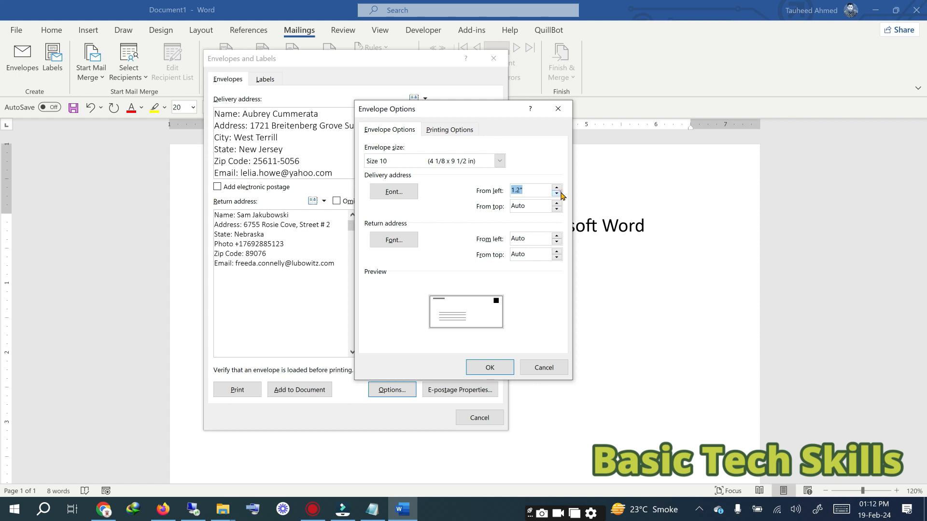
click(557, 193)
click(557, 193)
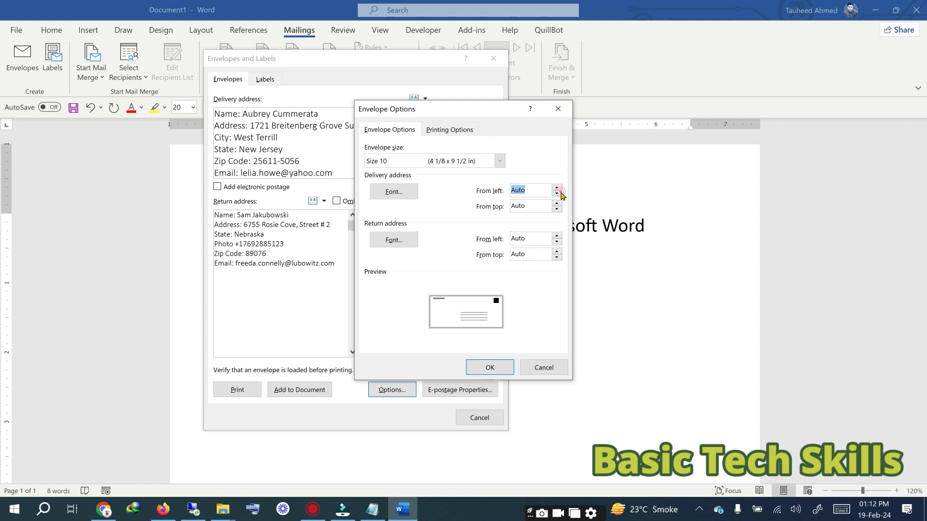
Try the Strikethrough and Superscript effects on the delivery address font, clear them, and set the font size to 14
click(406, 194)
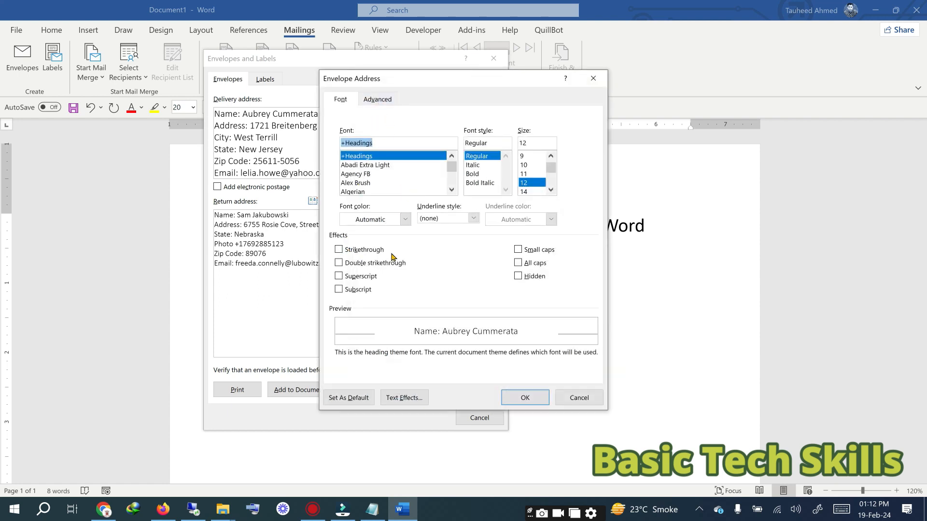
click(339, 249)
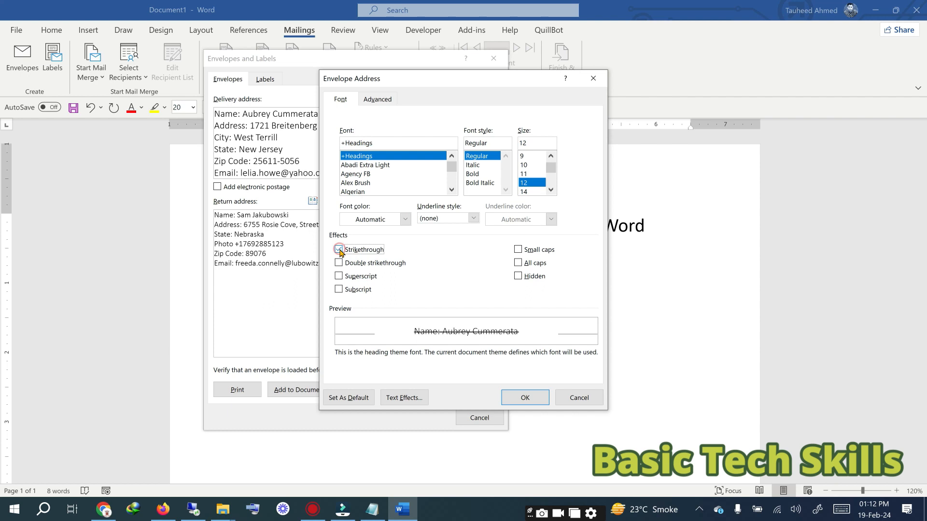
click(339, 250)
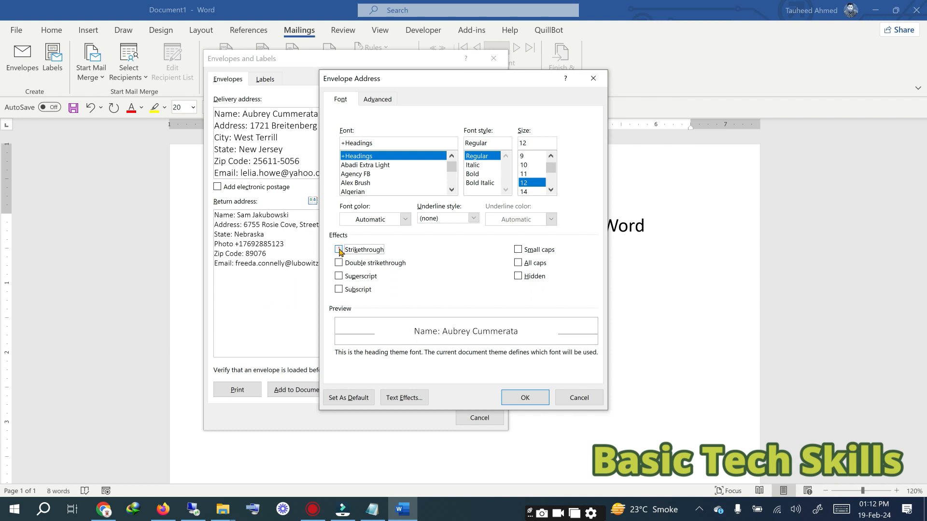
click(339, 276)
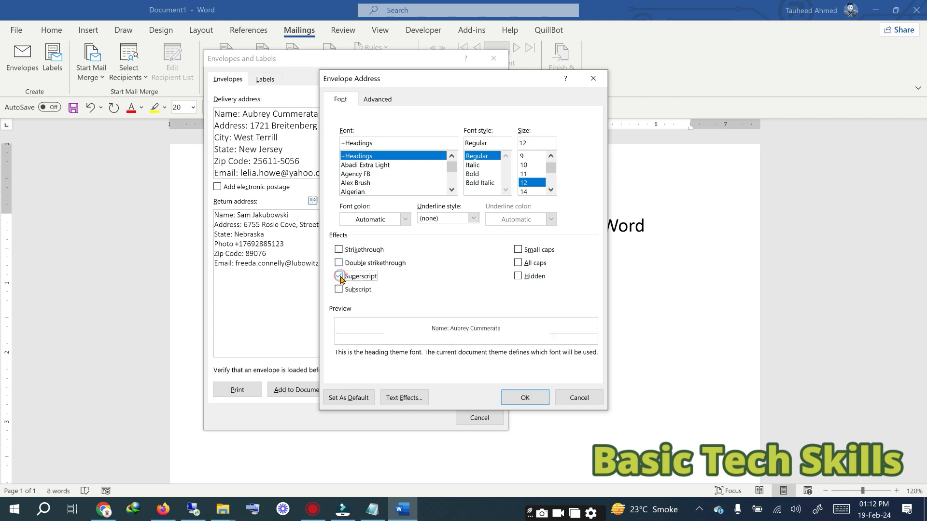
click(339, 276)
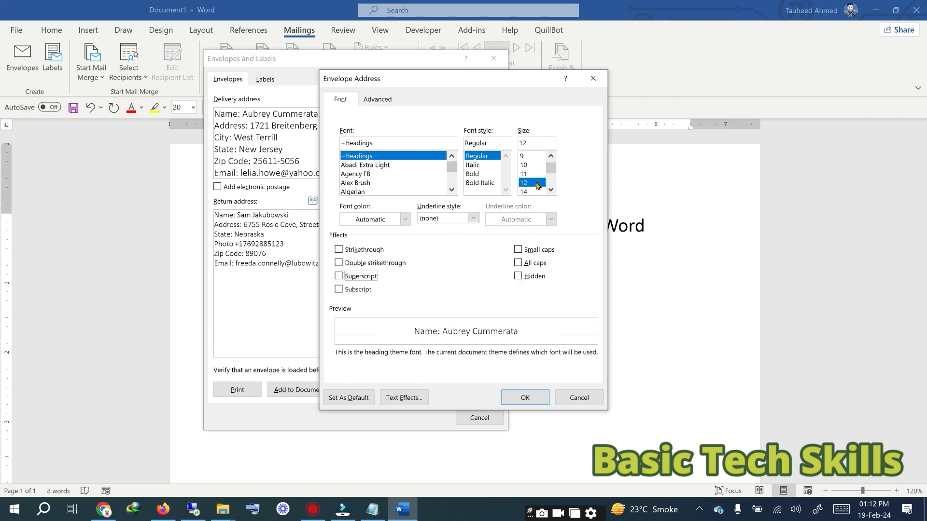
click(551, 189)
click(530, 183)
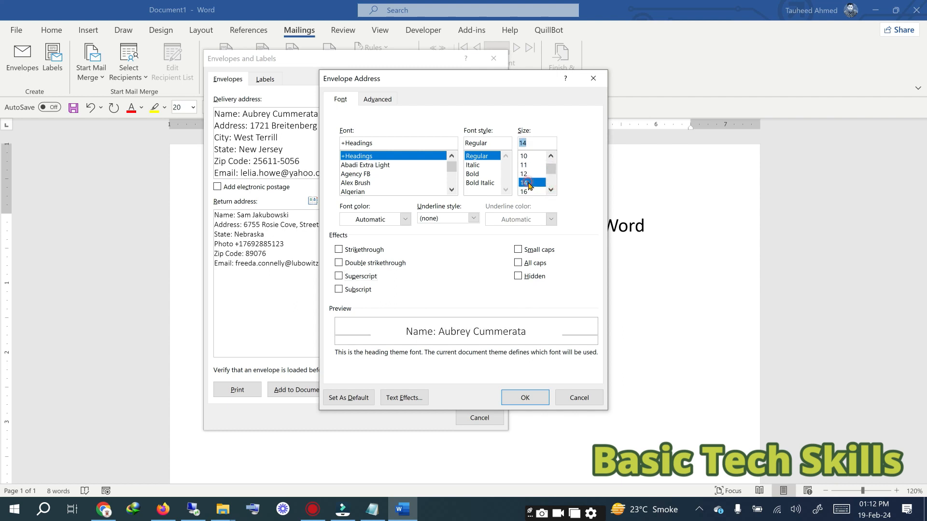
click(526, 397)
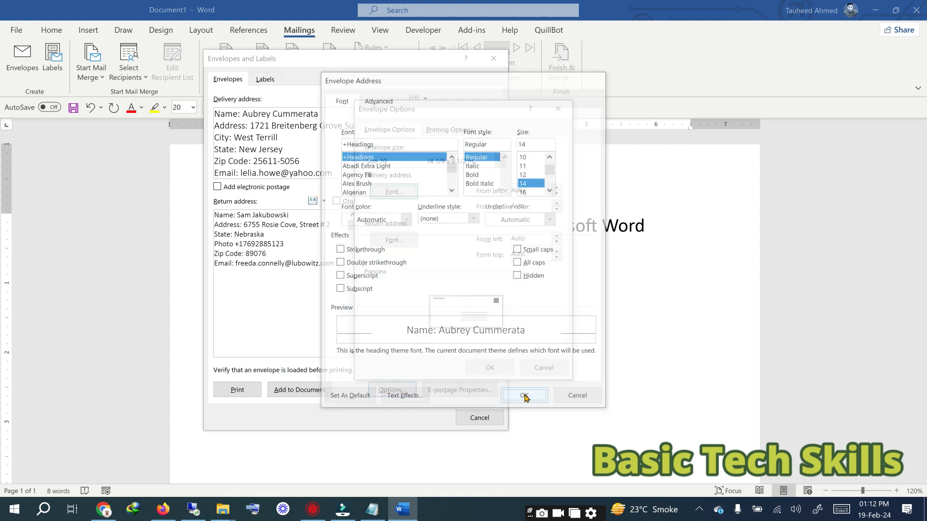
Set the return address font to size 14 with the Bold style in the envelope options
click(394, 240)
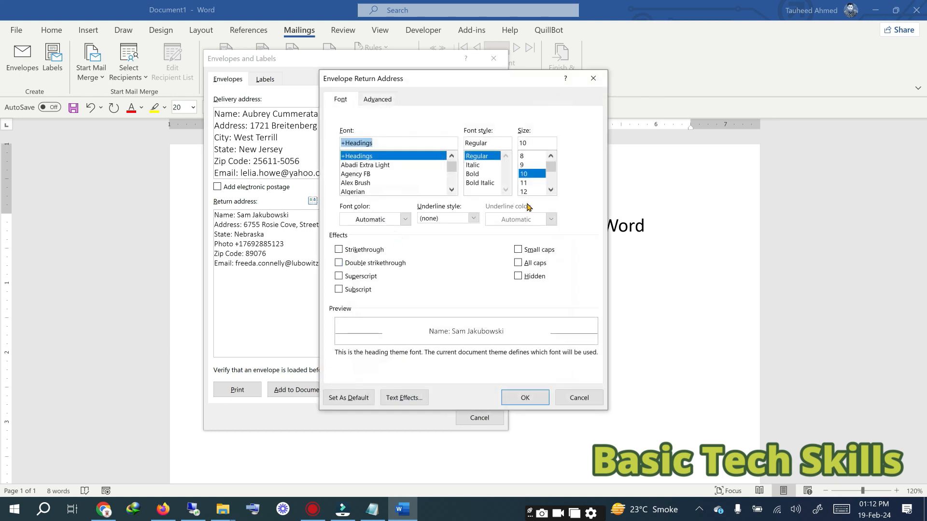
click(550, 189)
click(550, 189)
click(525, 183)
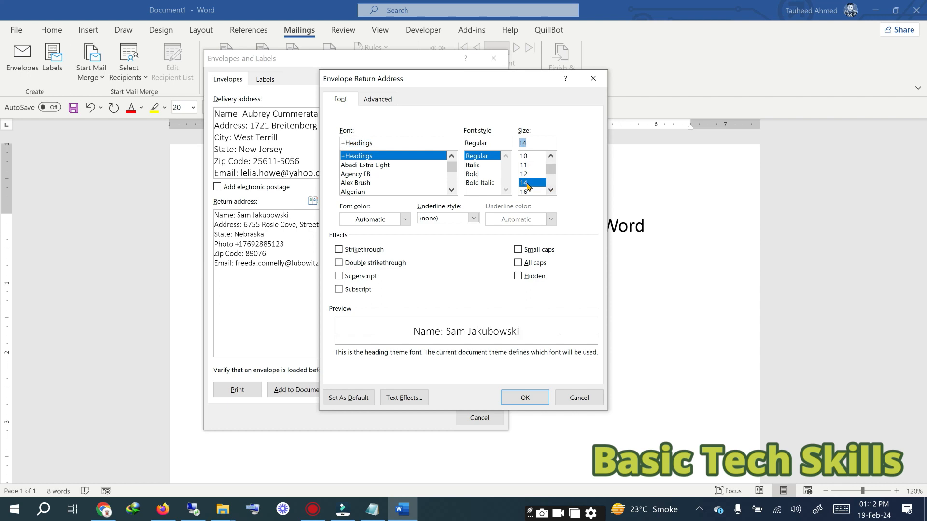
click(477, 174)
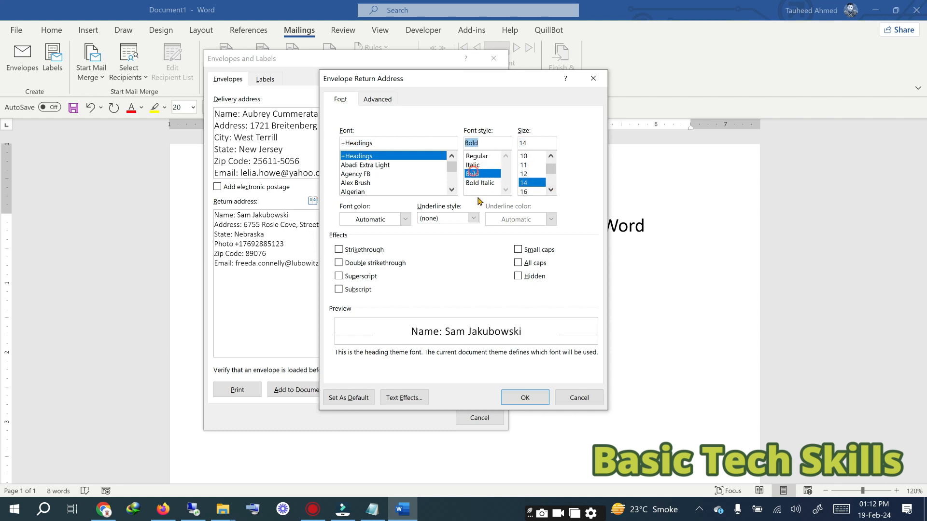
click(543, 402)
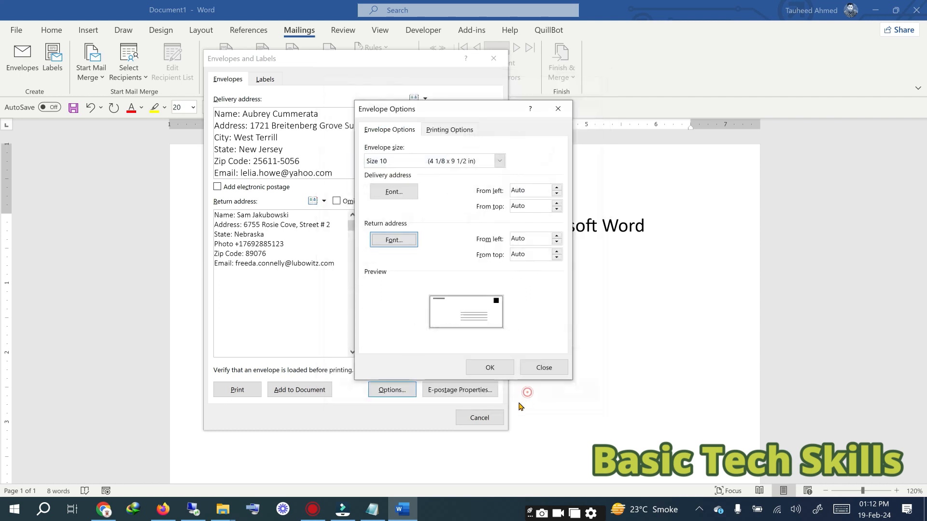
Try several of the face-up feed methods in the envelope's printing options
click(446, 135)
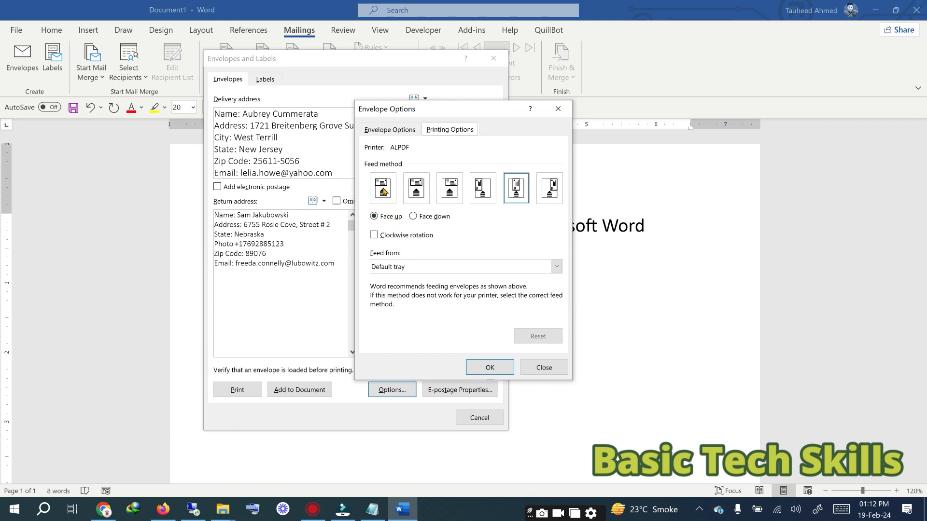
click(546, 193)
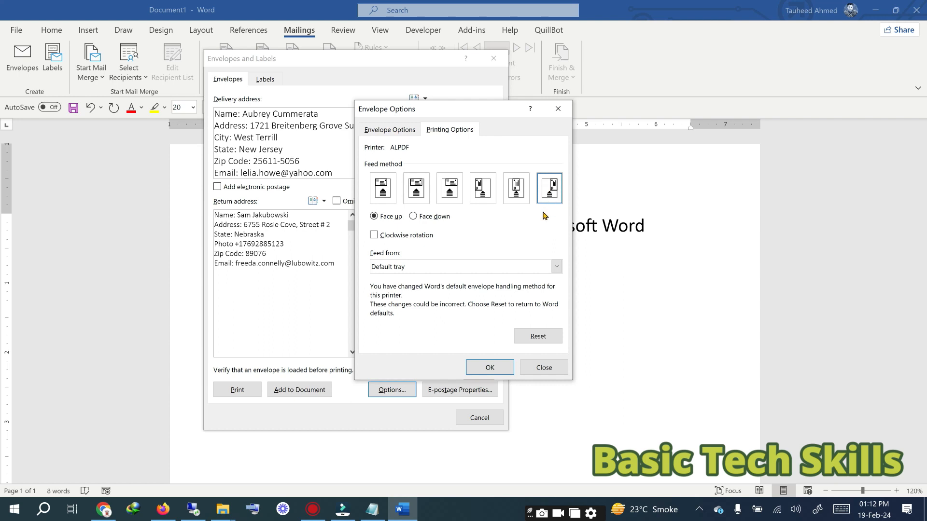
click(446, 194)
click(420, 191)
click(392, 197)
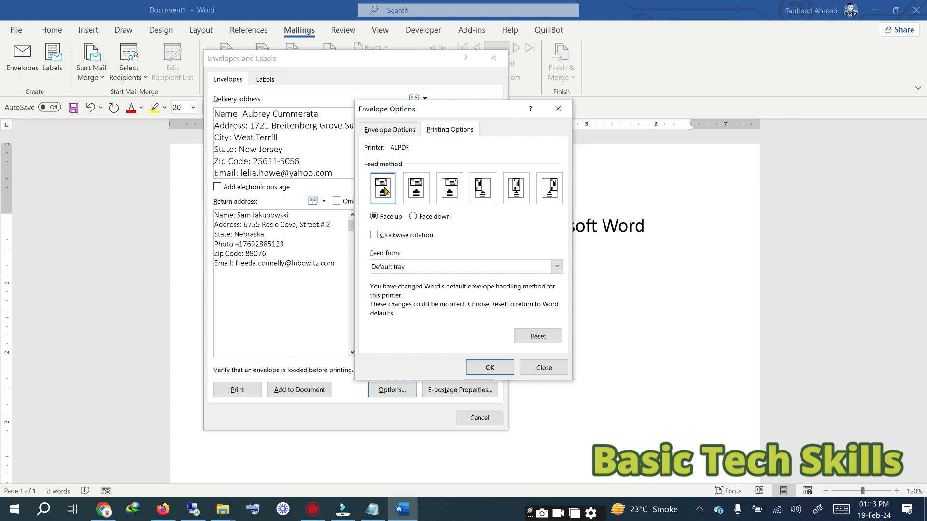
Try feeding the envelope face down and go through each of the face-down feed methods
click(413, 216)
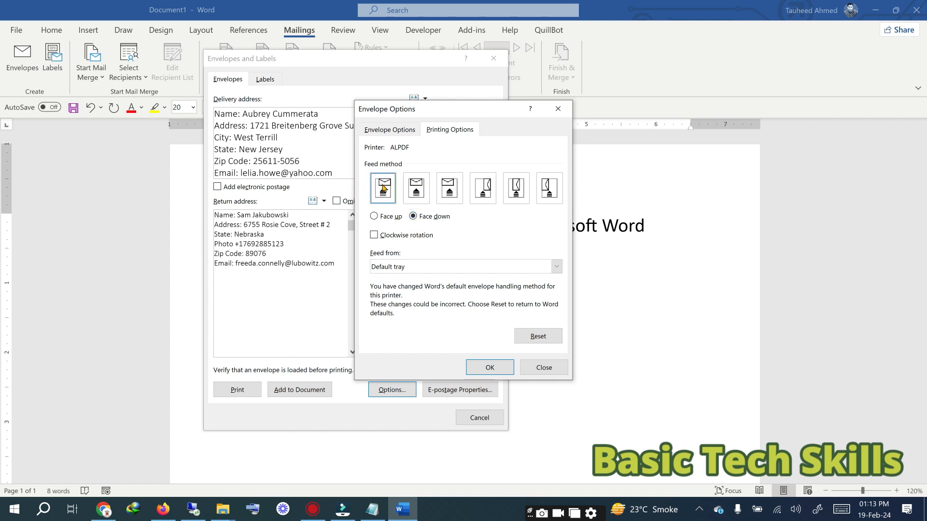
click(417, 191)
click(448, 193)
click(481, 190)
click(522, 193)
click(550, 195)
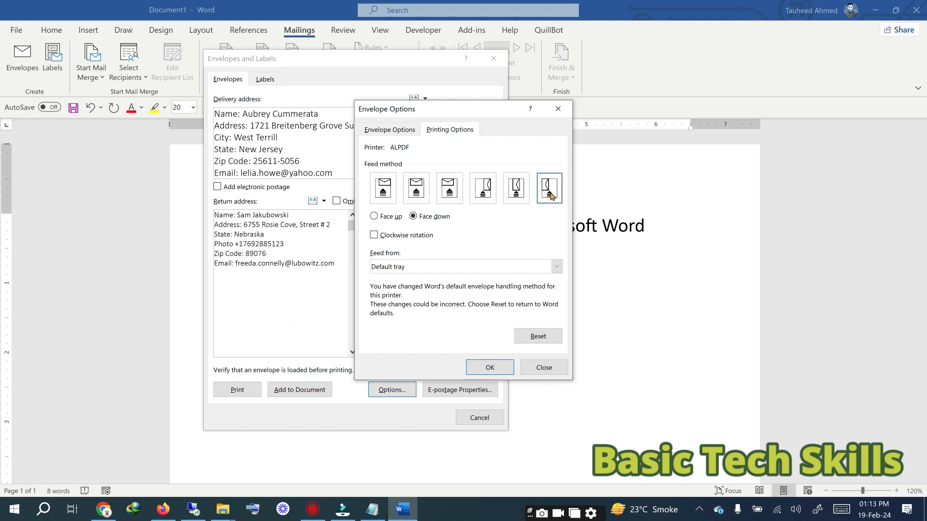
Return to face-up feeding, try clockwise rotation, and reset the feed settings to Word's defaults
click(375, 217)
click(374, 236)
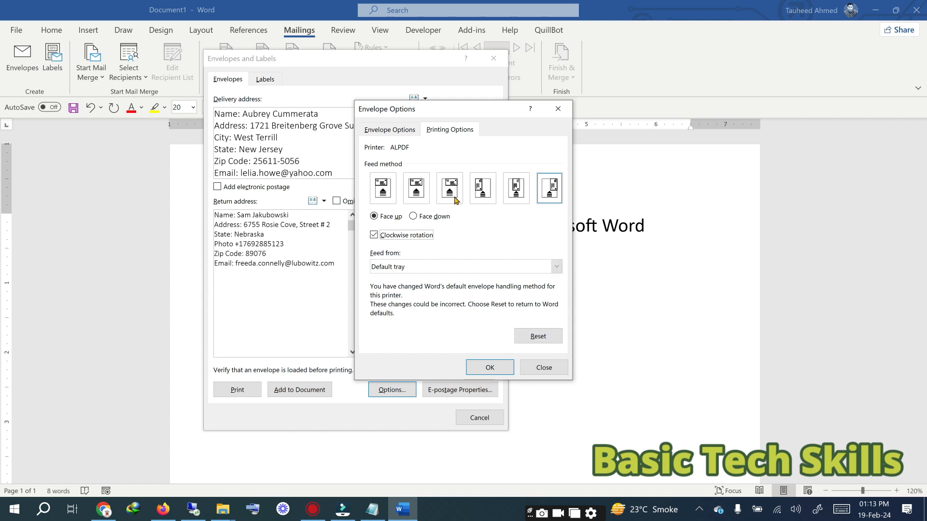
click(538, 337)
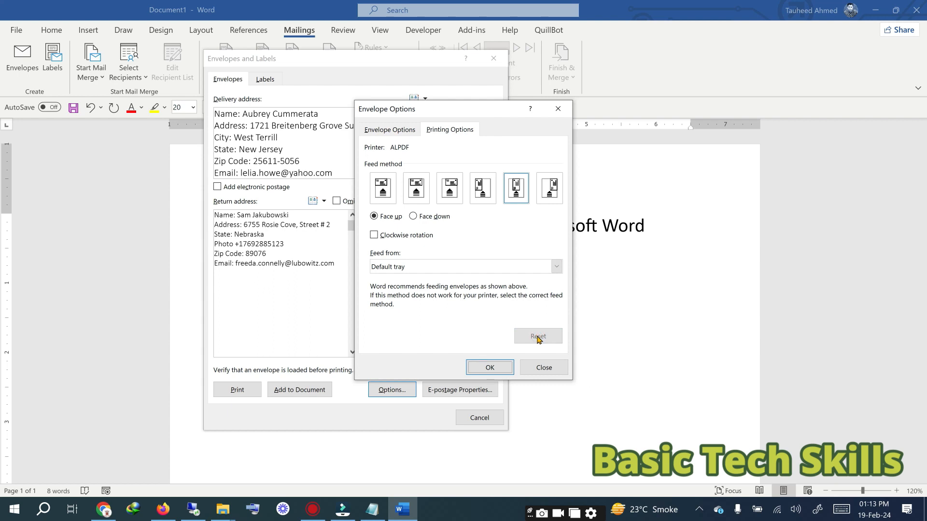
Accept the envelope options and add the envelope to the document, saving the return address as the default
click(493, 368)
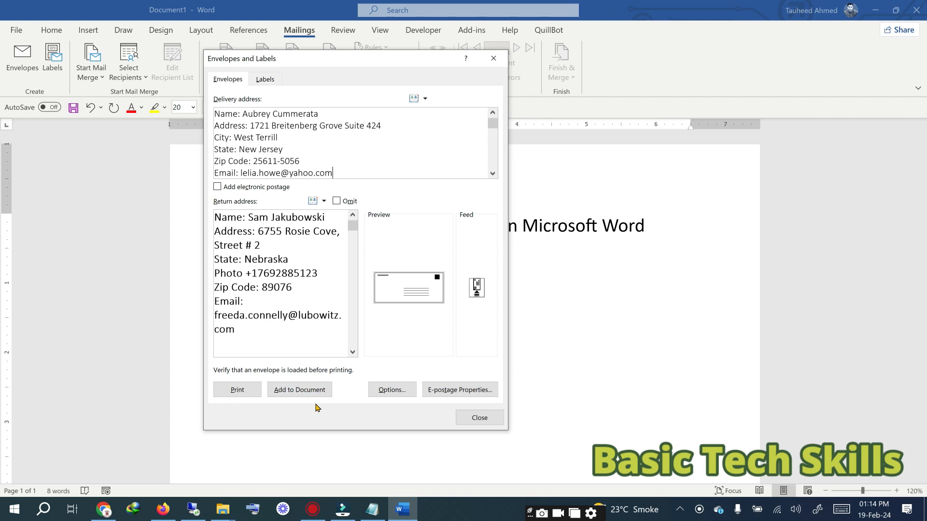
click(298, 390)
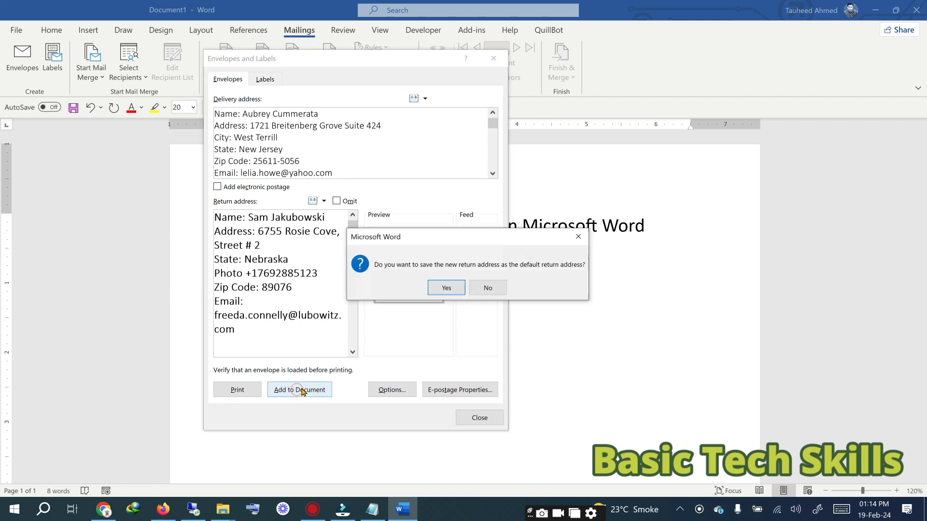
click(446, 289)
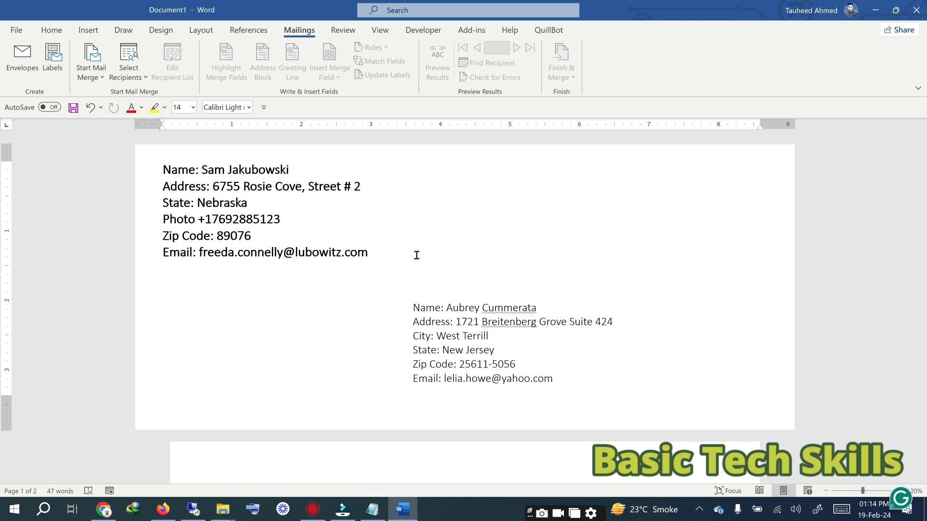
Insert a Next Page section break before the return address at the start of the envelope and check the resulting pages
click(206, 32)
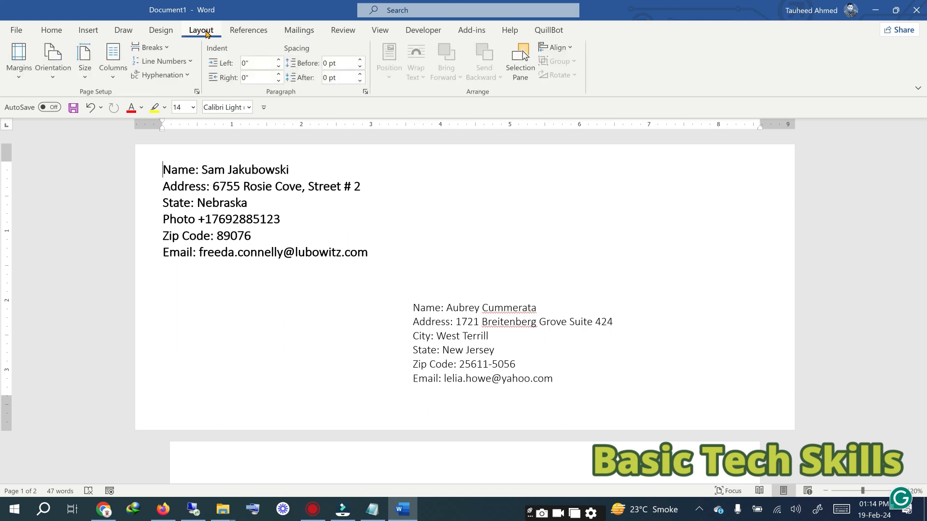
click(155, 48)
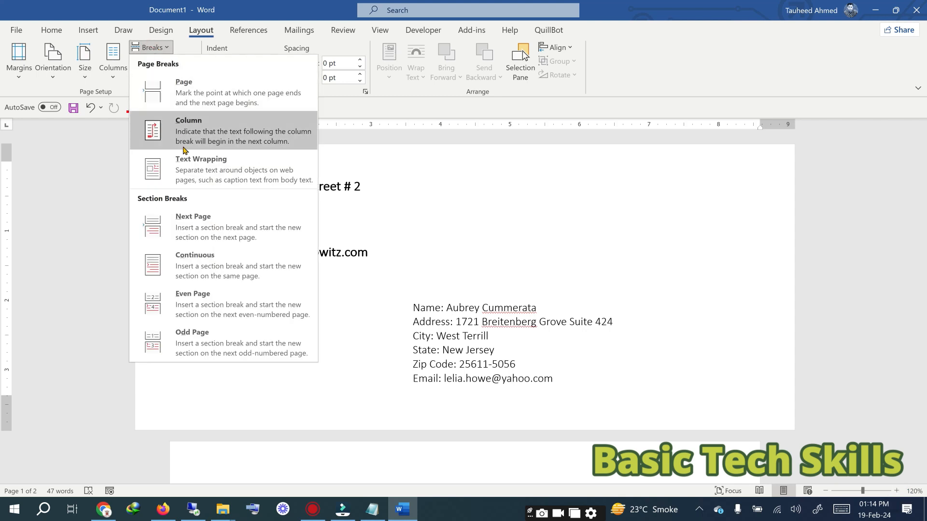
click(198, 227)
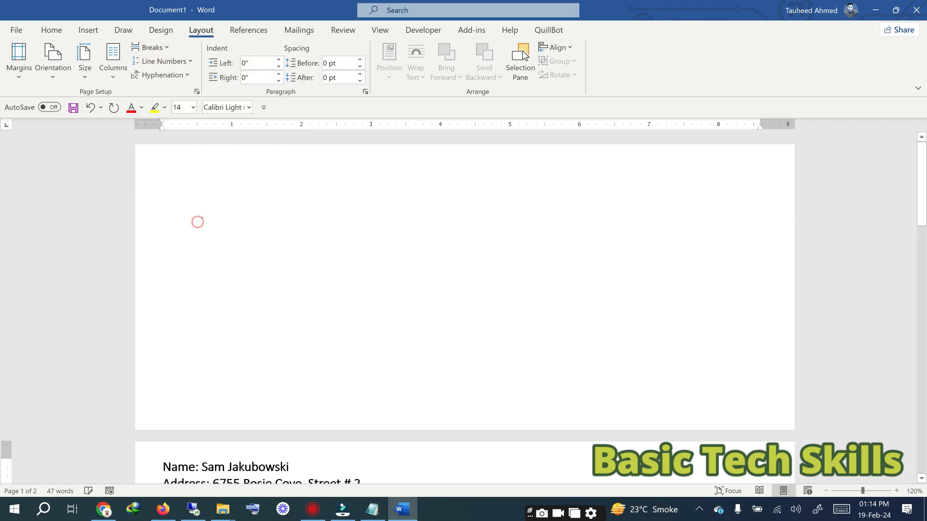
scroll(420, 329, down, 3)
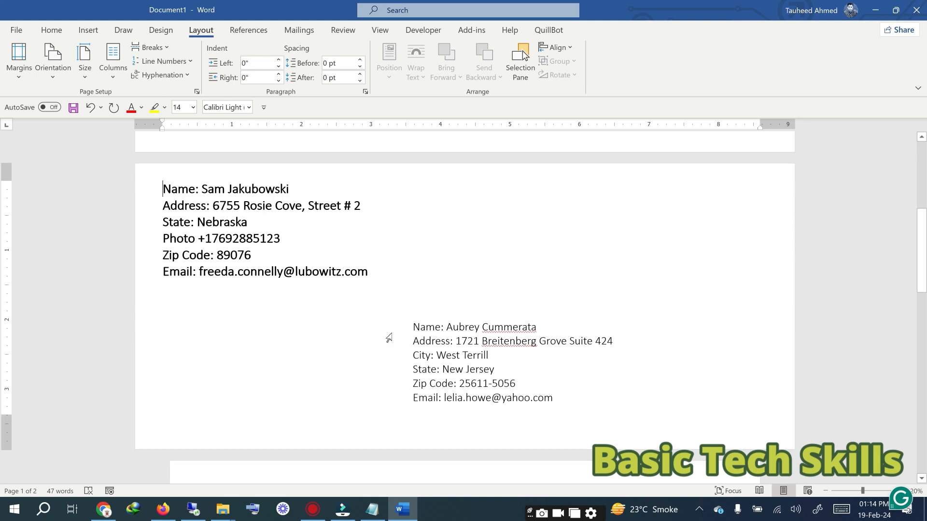
scroll(505, 325, up, 6)
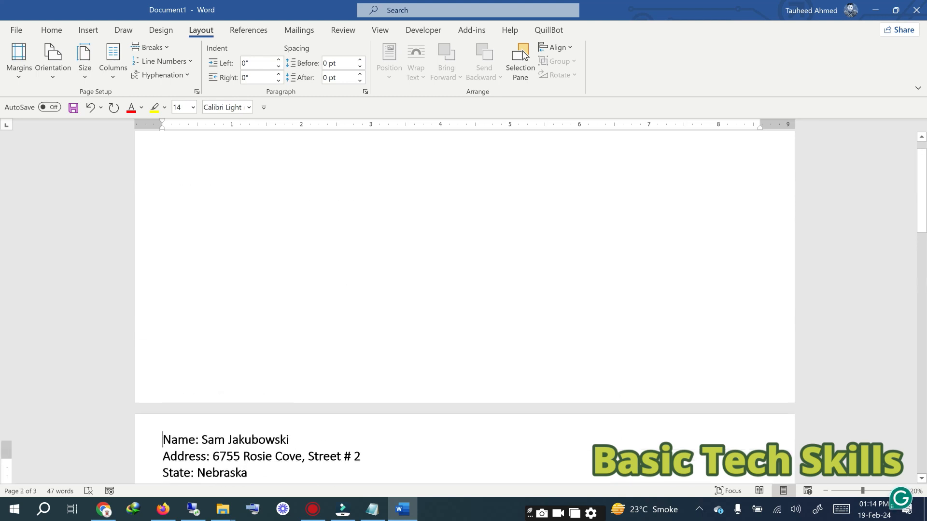
Start another envelope on the blank first page and copy the third contact's details from Notepad into its delivery address
click(207, 183)
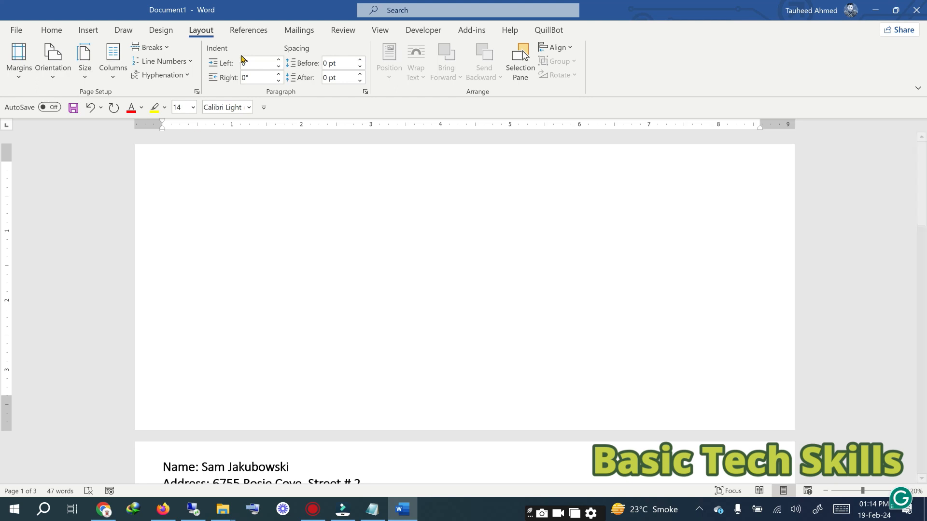
click(298, 31)
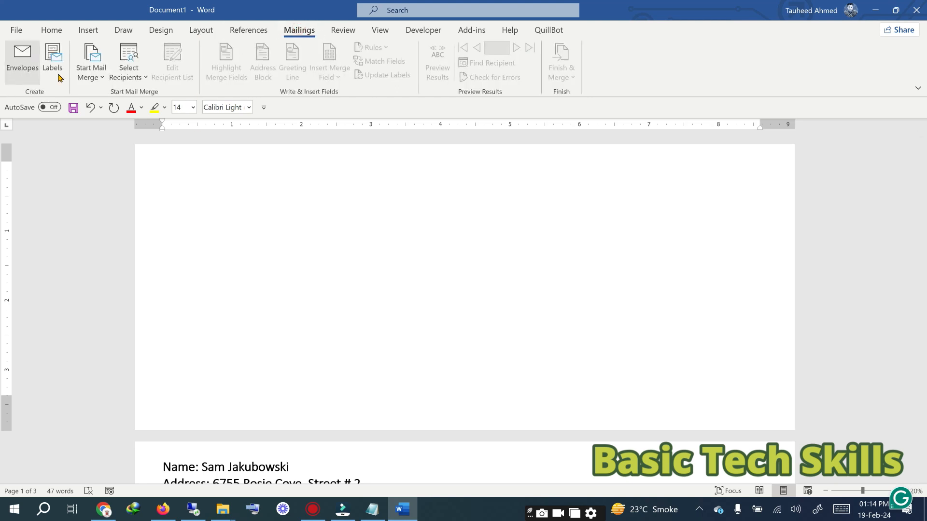
click(25, 63)
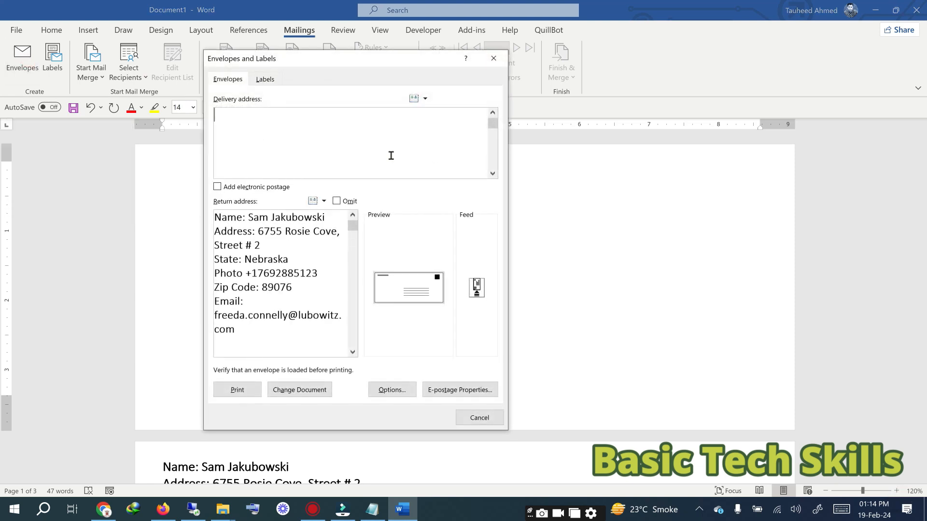
click(371, 510)
click(688, 242)
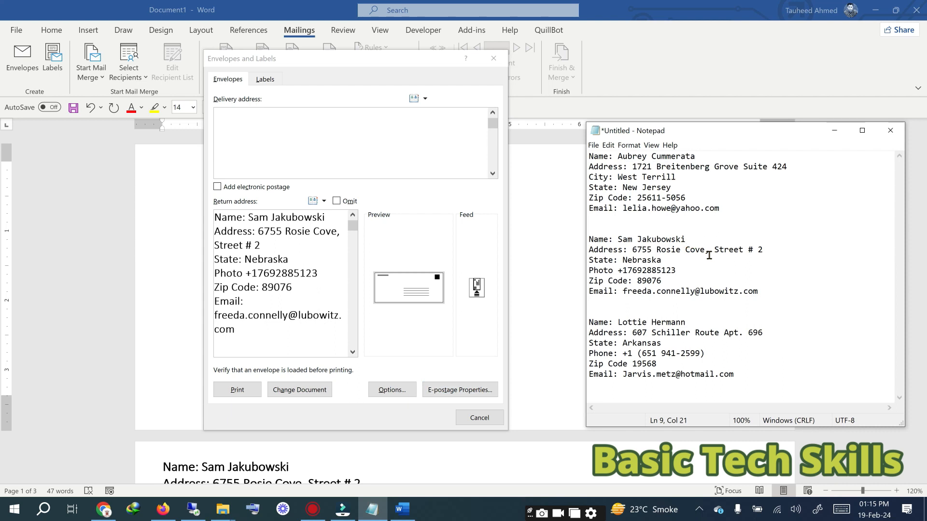
drag(735, 374, 589, 324)
key(ctrl+c)
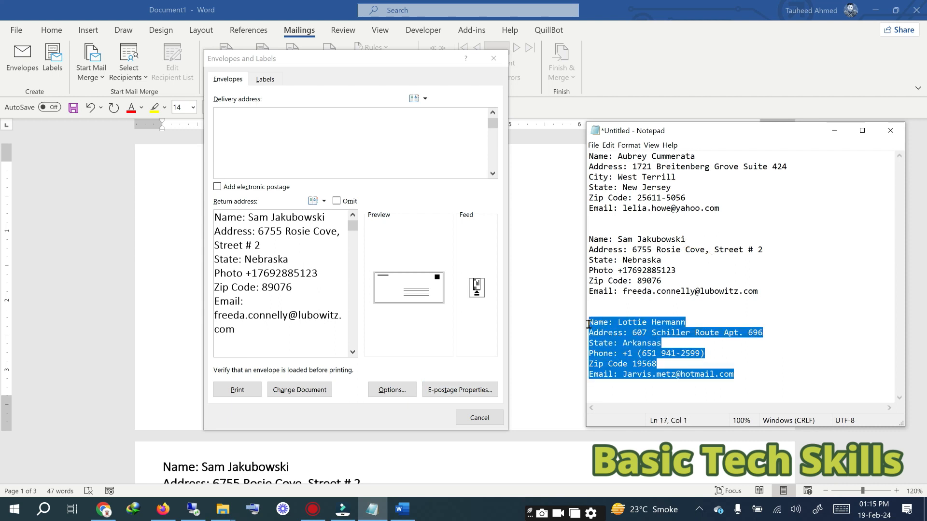
click(263, 120)
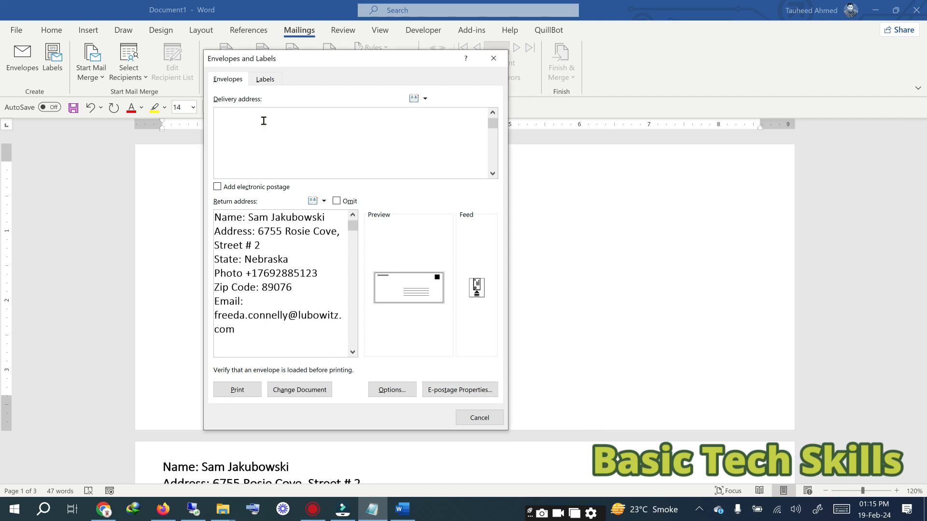
key(ctrl+v)
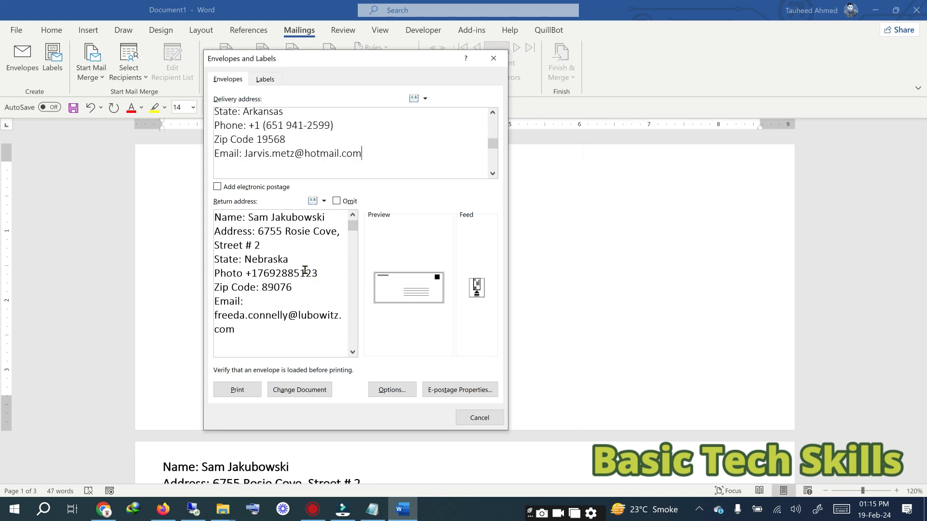
Change the new envelope's return address font style to Regular and accept the envelope options
click(391, 390)
click(389, 129)
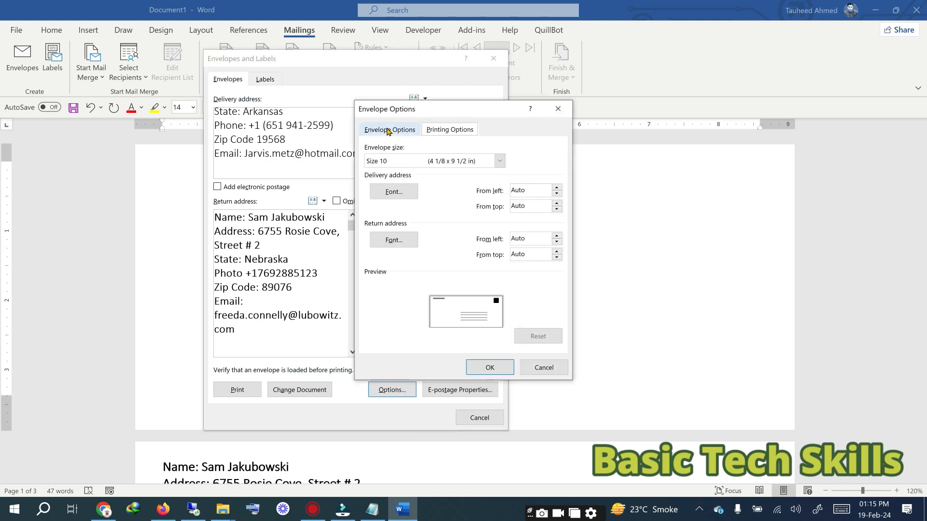
click(393, 240)
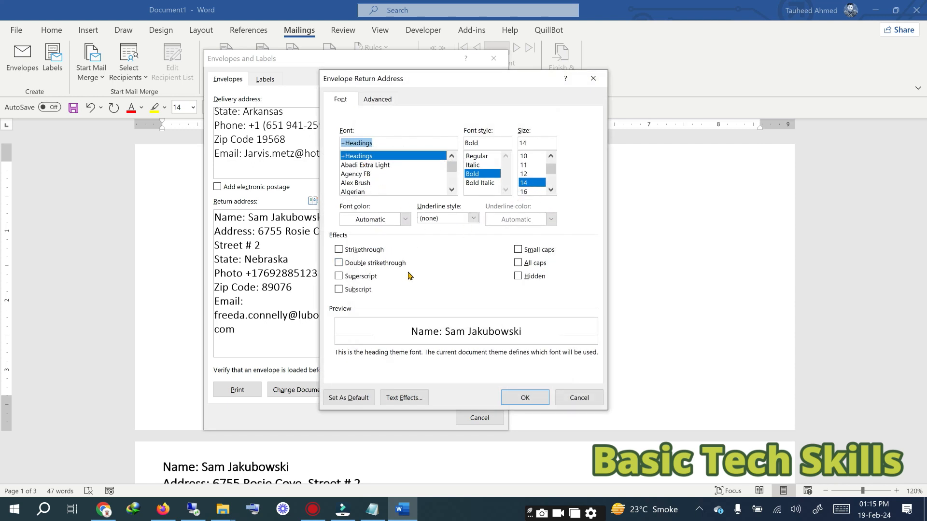
click(474, 156)
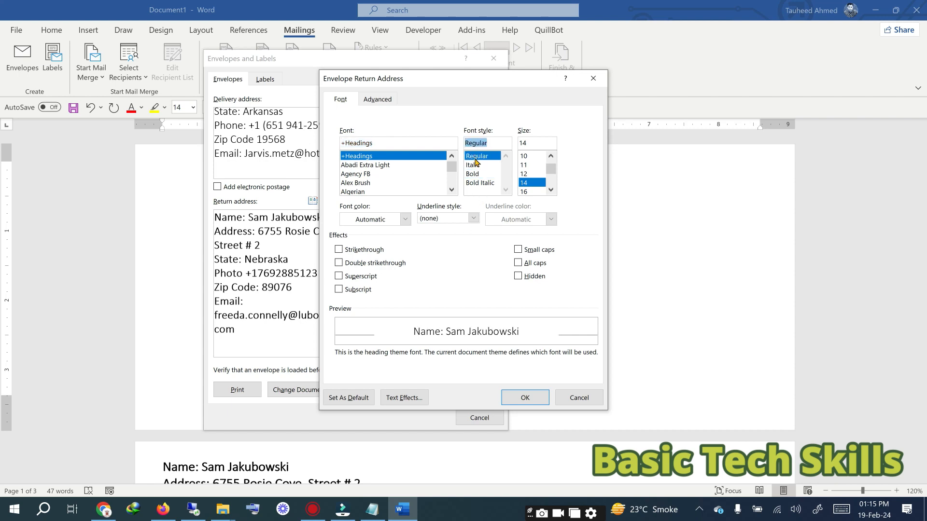
click(527, 397)
click(486, 362)
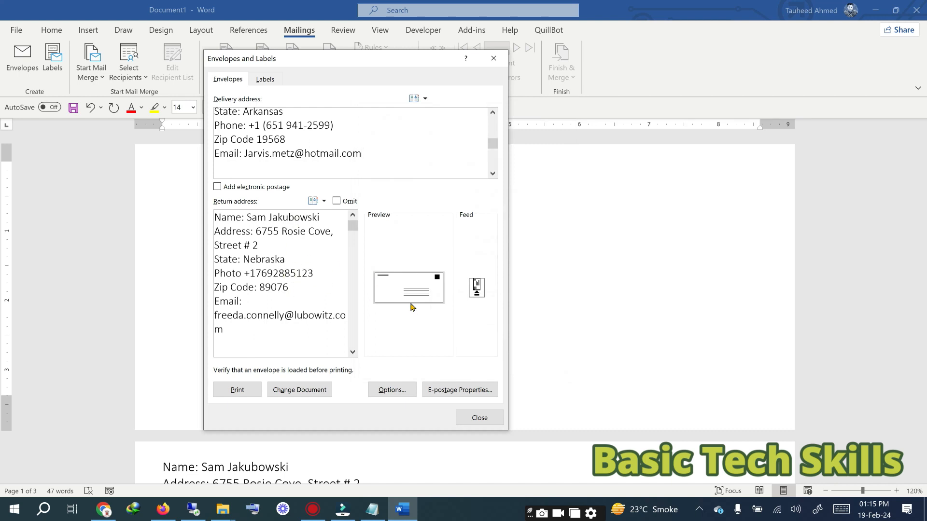
Apply the new envelope to the document and look over both envelope pages
click(299, 390)
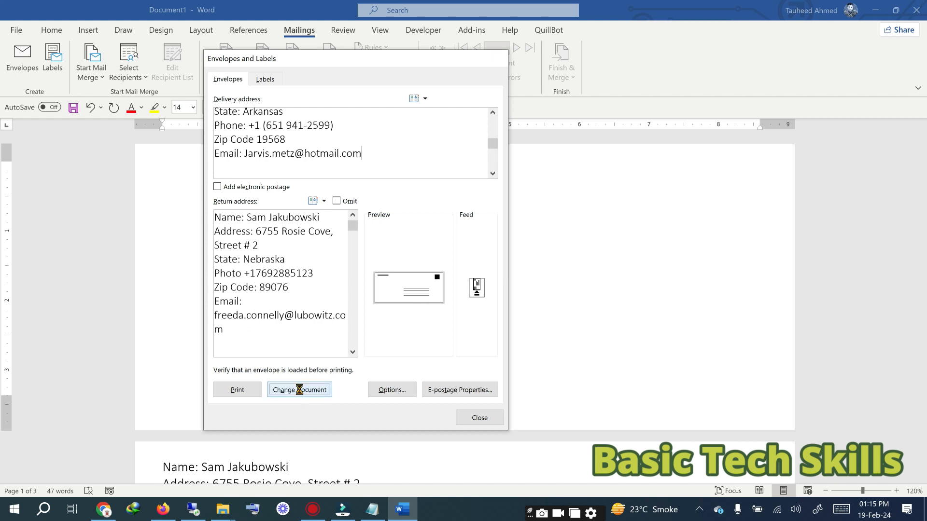
scroll(425, 340, down, 5)
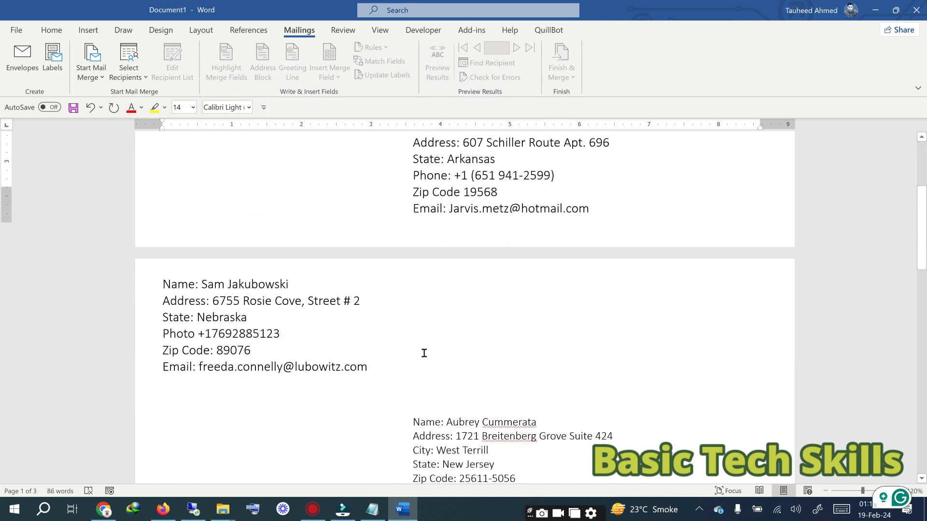
scroll(434, 367, down, 3)
scroll(506, 364, up, 5)
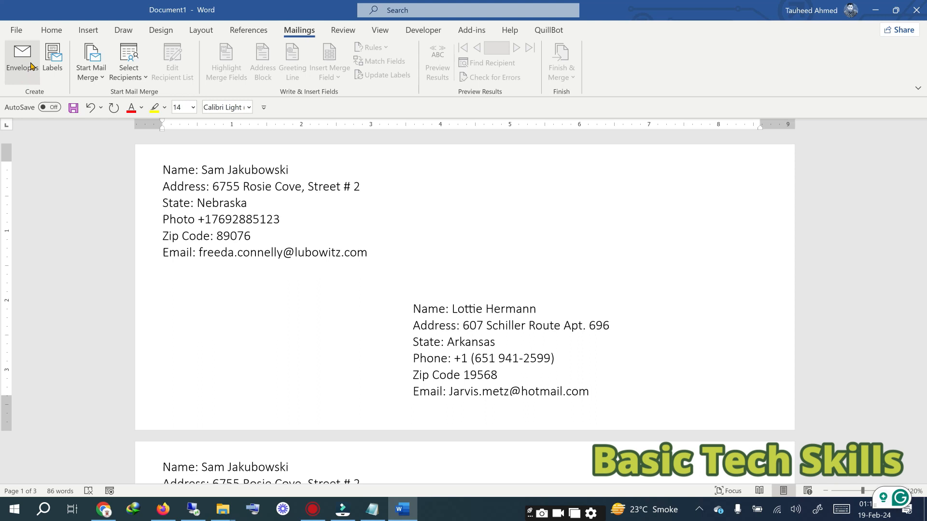
Insert a Next Page section break before the return address on the document's first envelope
click(202, 31)
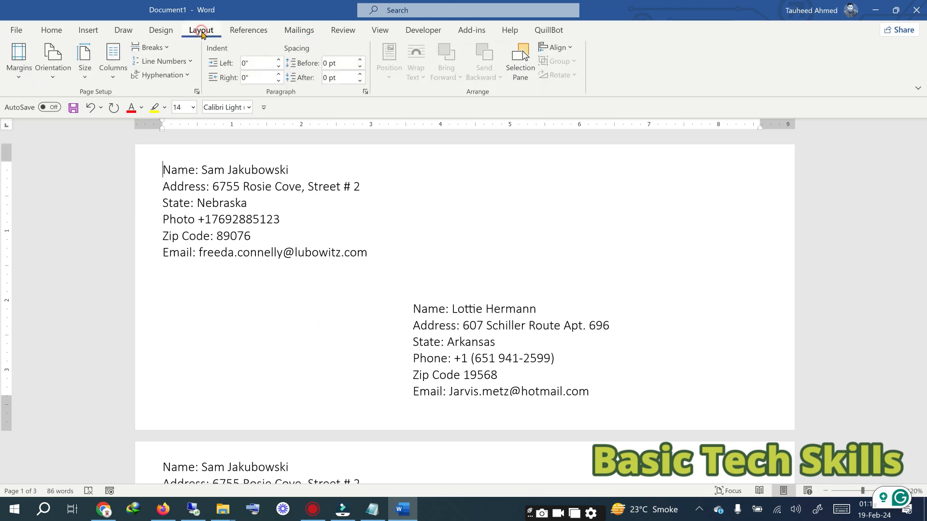
click(165, 48)
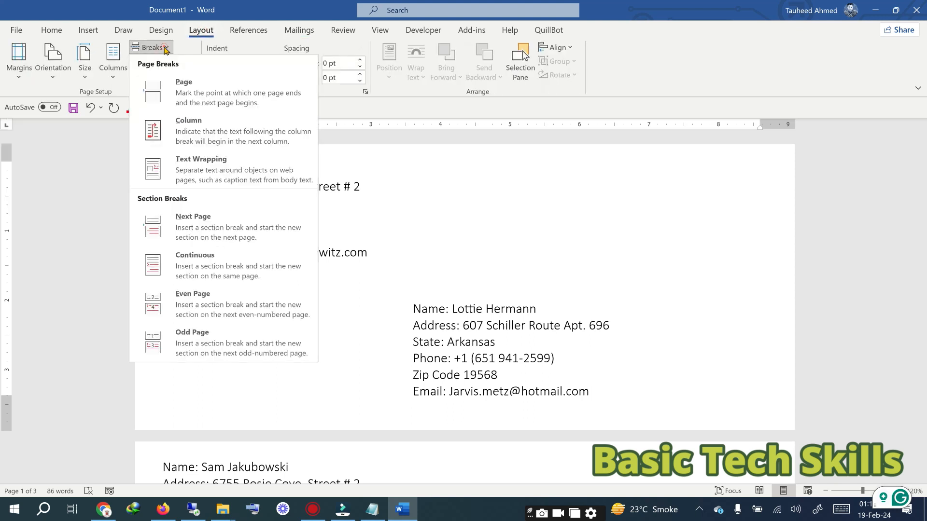
click(196, 229)
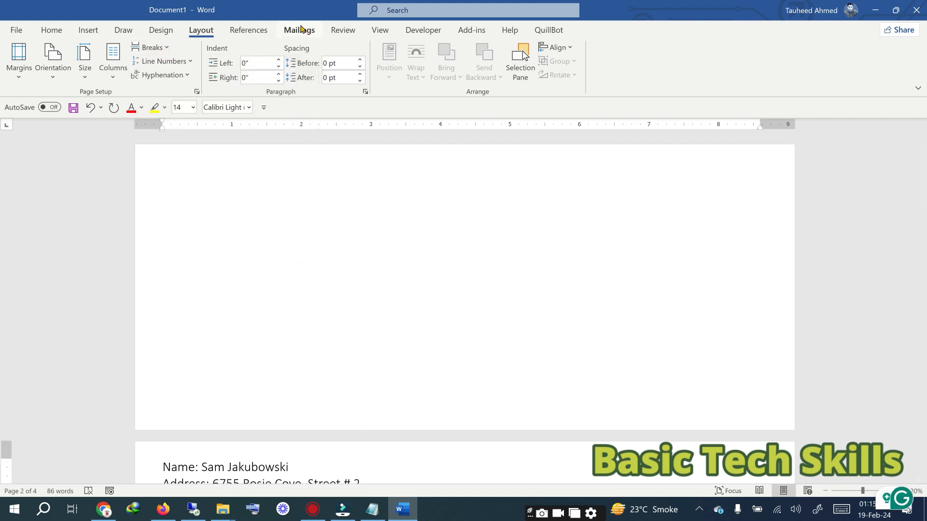
Apply another envelope to the document with the prefilled delivery and return addresses unchanged, and look over the envelope pages
click(300, 30)
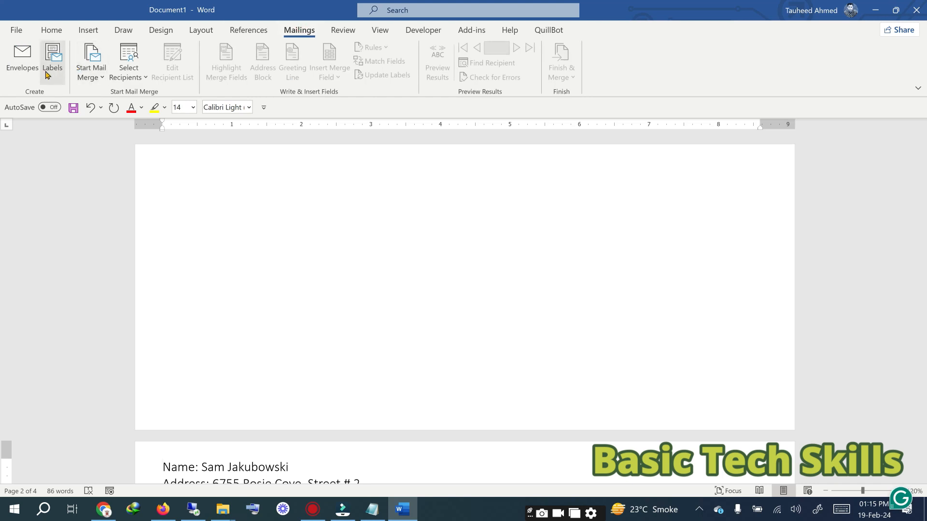
click(22, 58)
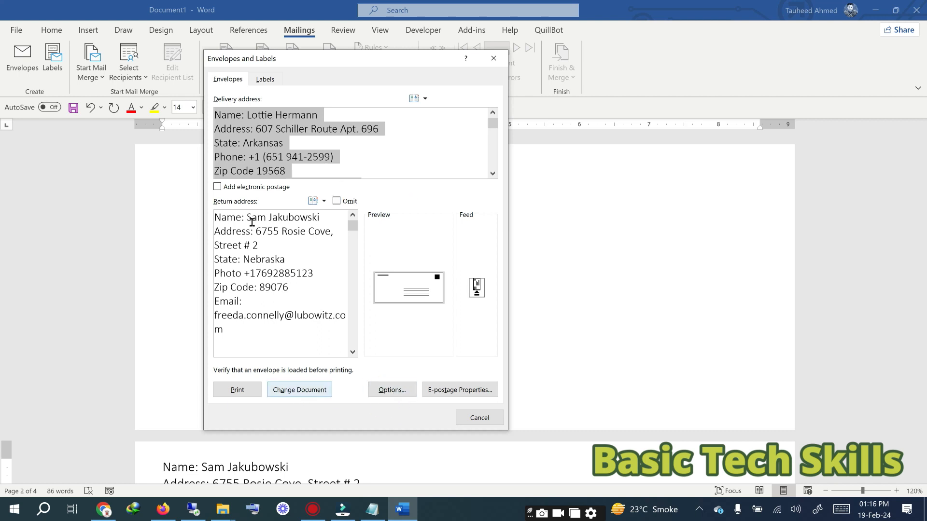
click(300, 137)
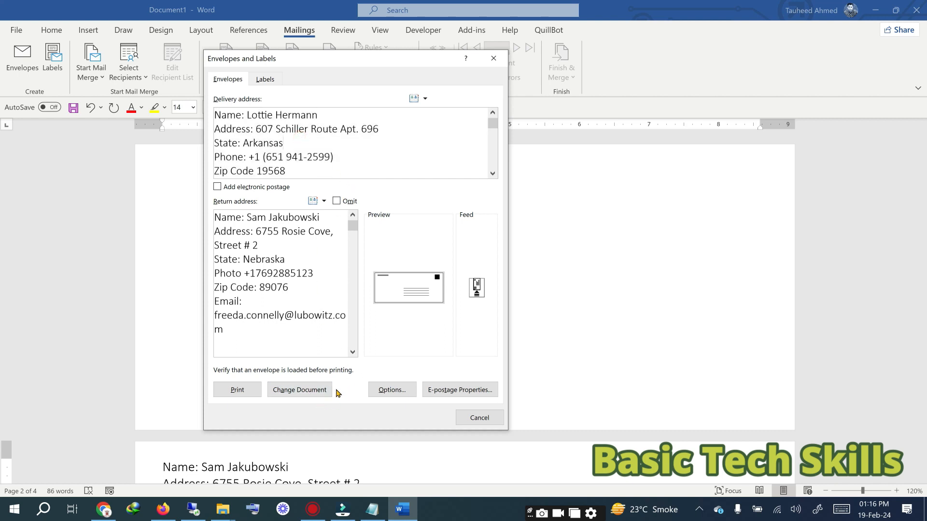
click(300, 390)
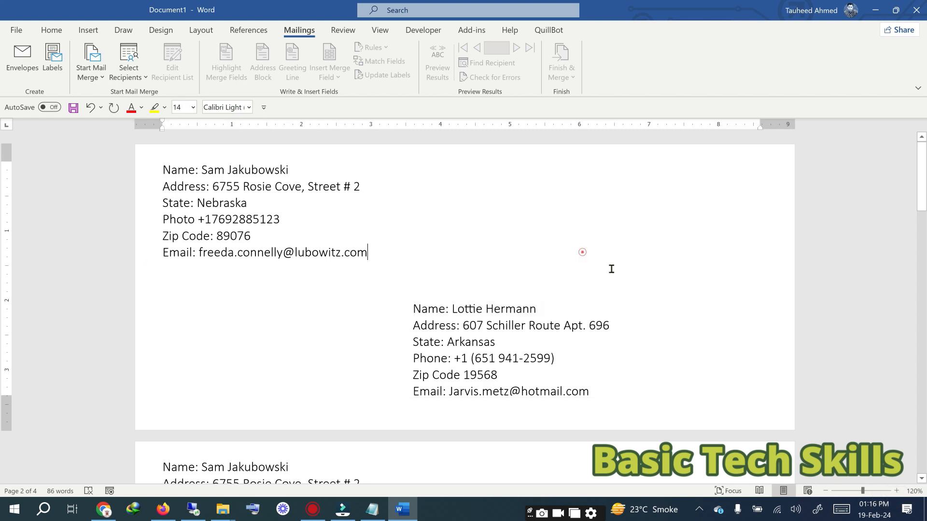
scroll(610, 267, down, 5)
scroll(610, 306, down, 5)
scroll(610, 307, up, 15)
scroll(610, 307, up, 1)
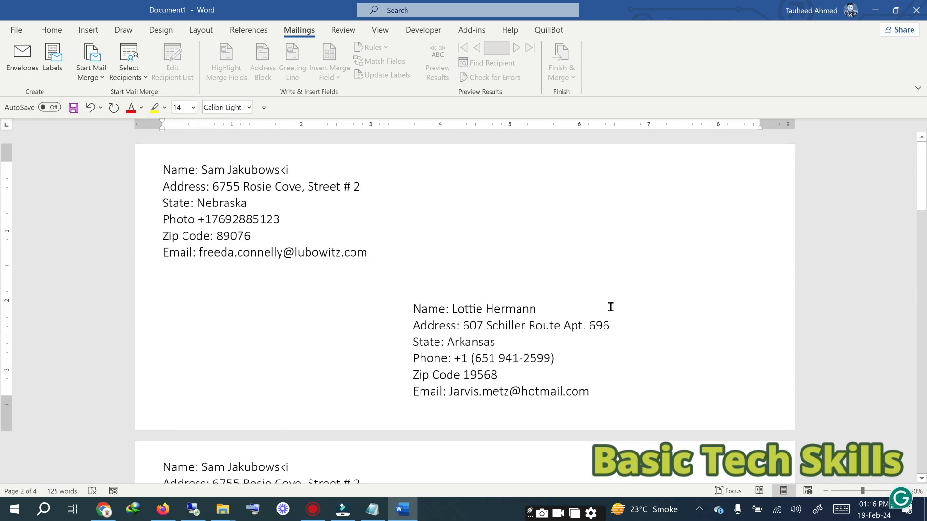